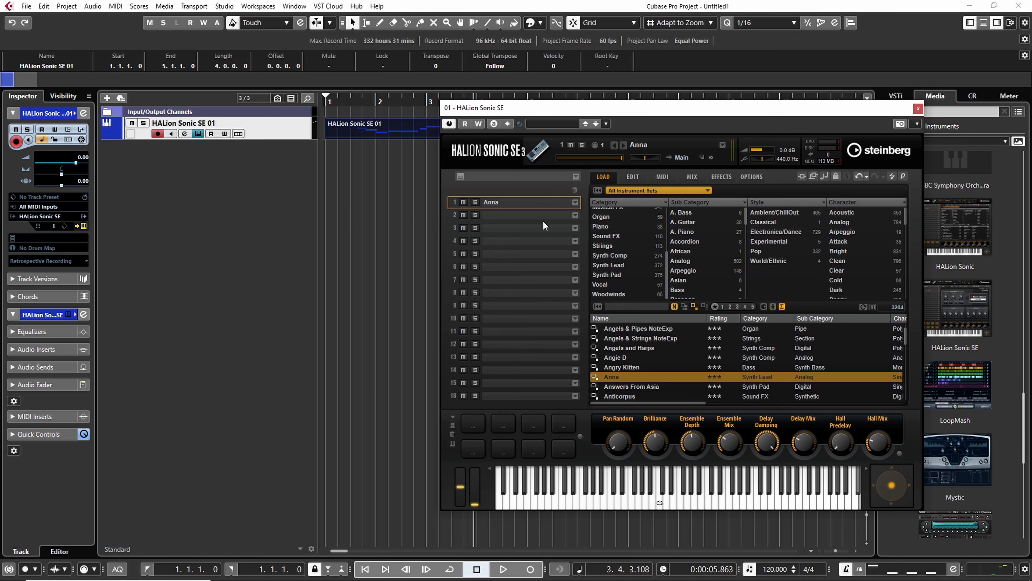
Load the program Answers From Asia into slot 2 and Arabic Dancing into slot 3 of the instrument.
{"action": "left_click", "coordinate": [535, 215]}
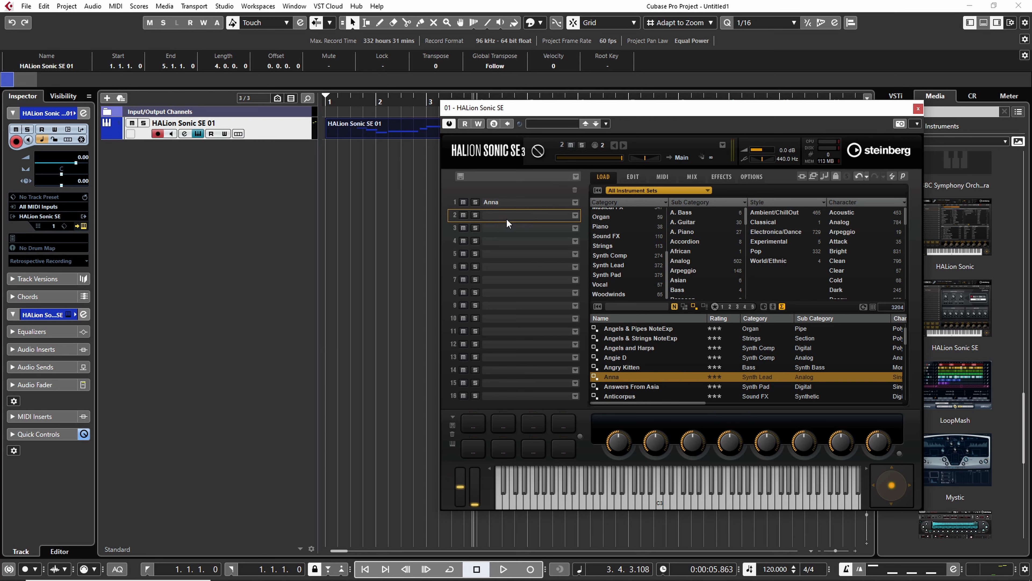
{"action": "scroll", "coordinate": [671, 379], "scroll_direction": "down", "scroll_amount": 2}
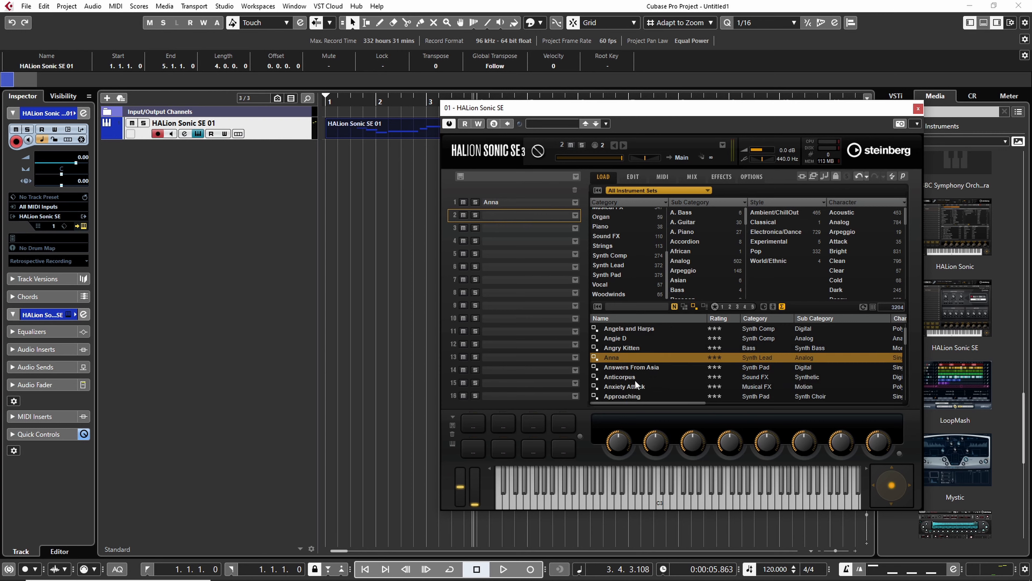
{"action": "double_click", "coordinate": [650, 367]}
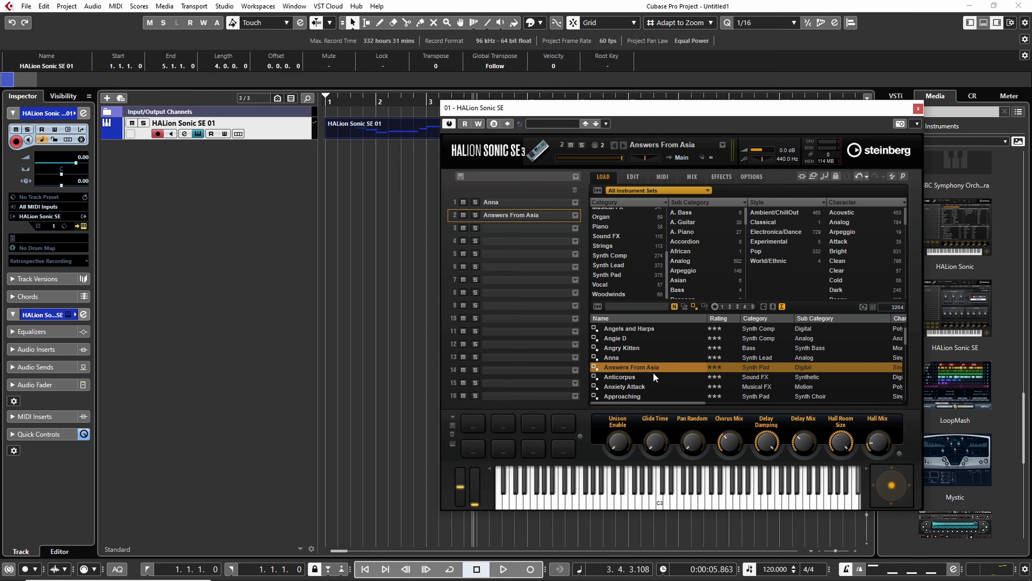
{"action": "left_click", "coordinate": [529, 225]}
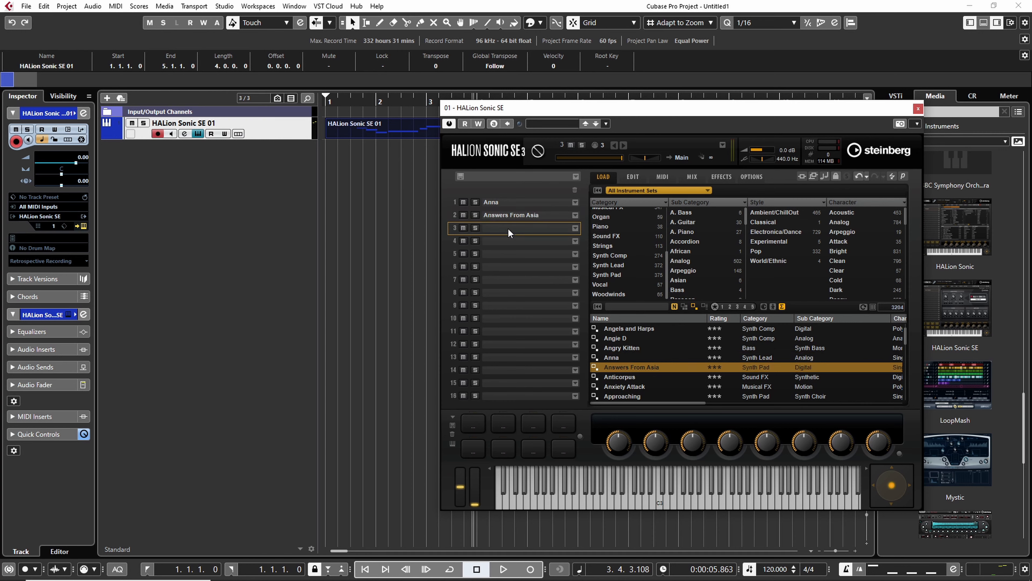
{"action": "scroll", "coordinate": [669, 369], "scroll_direction": "down", "scroll_amount": 1}
{"action": "left_click", "coordinate": [634, 387]}
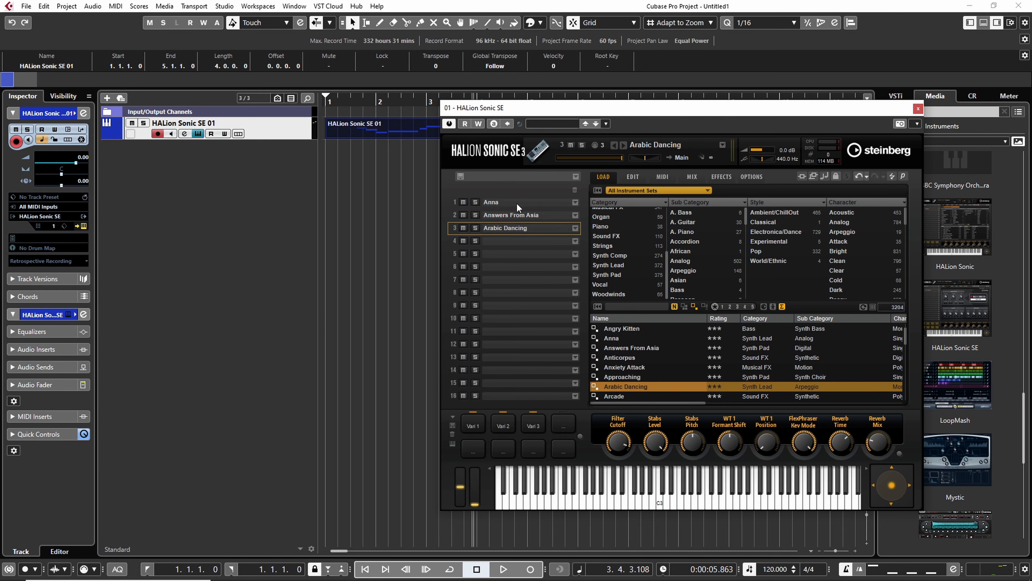
Set the HALion Sonic SE 01 track's MIDI channel to 2 and select the Answers From Asia slot.
{"action": "left_click", "coordinate": [523, 203]}
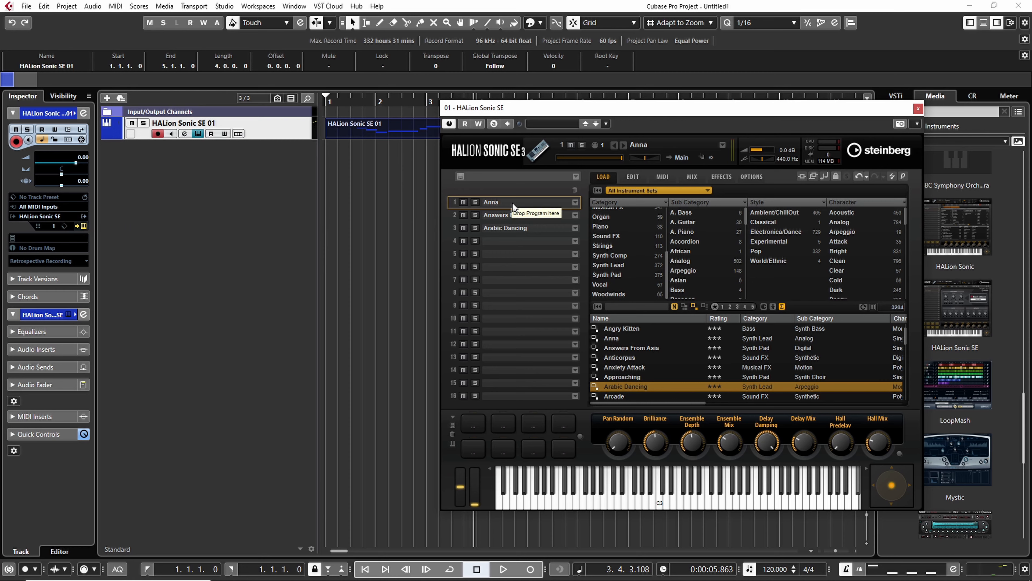
{"action": "left_click", "coordinate": [55, 227]}
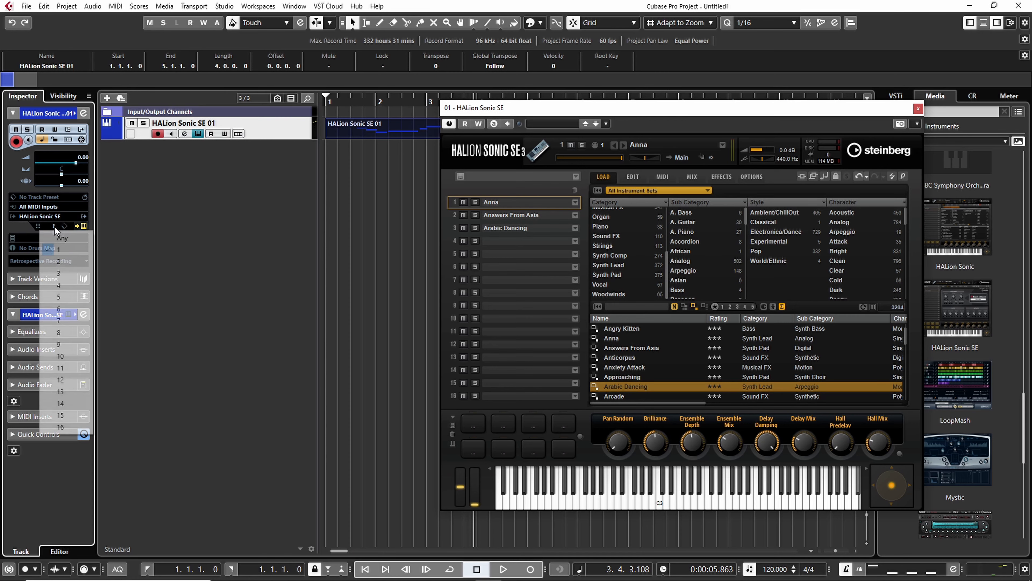
{"action": "left_click", "coordinate": [59, 261]}
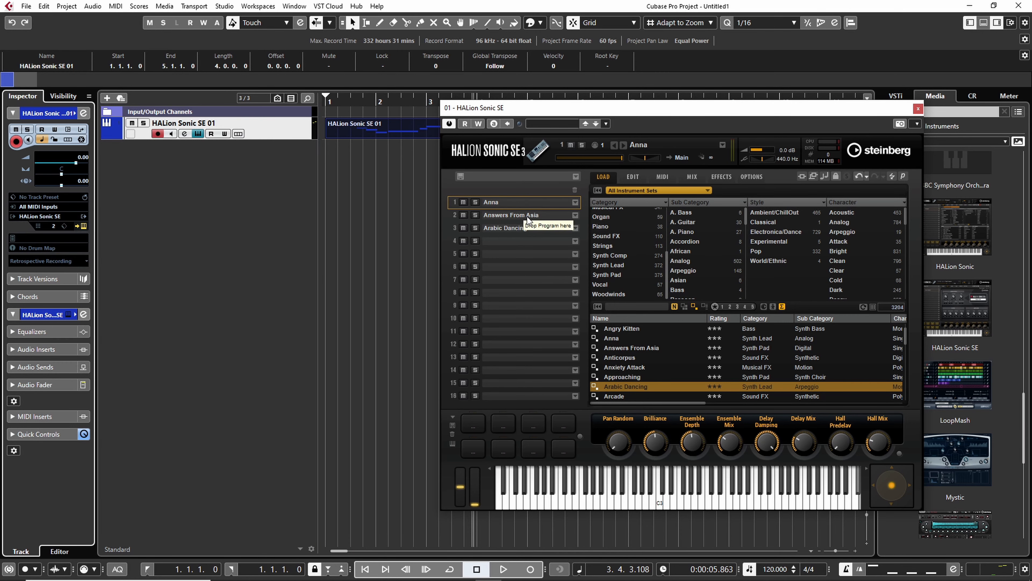
{"action": "left_click", "coordinate": [513, 220]}
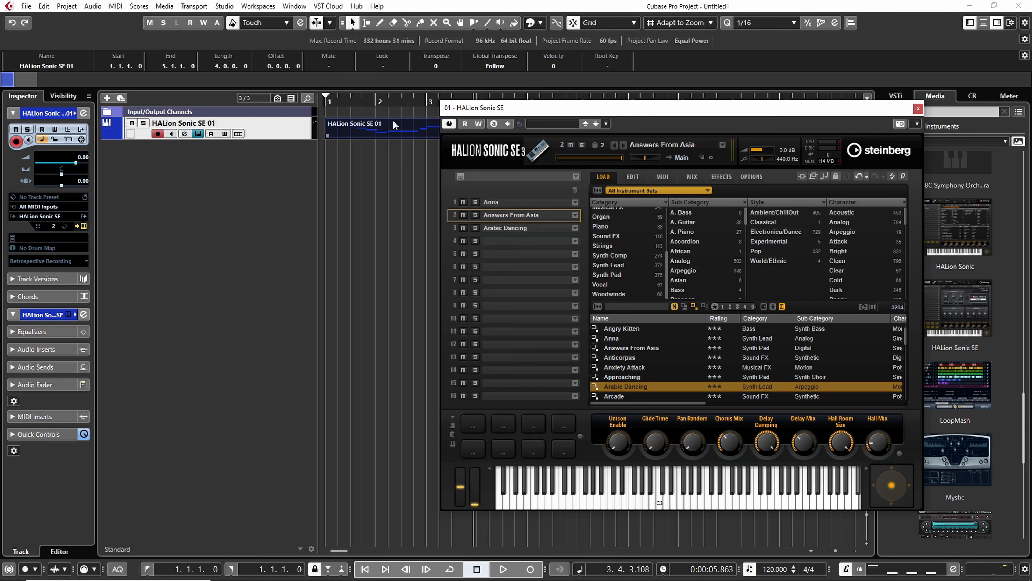
Set the HALion Sonic SE 01 track's MIDI channel to 1 and audition the part from the project start.
{"action": "left_click_drag", "start_coordinate": [344, 101], "coordinate": [320, 106]}
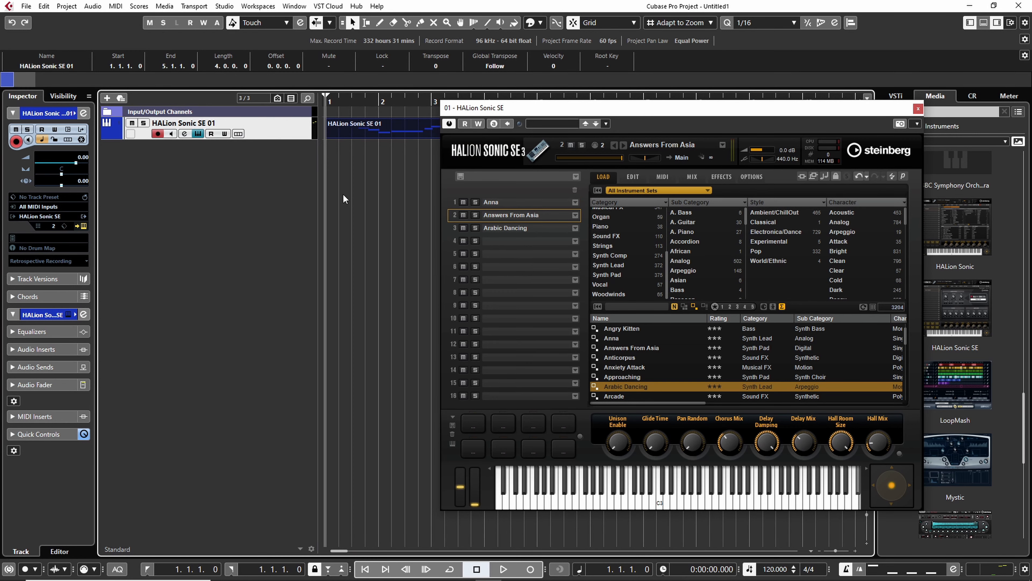
{"action": "left_click", "coordinate": [54, 226]}
{"action": "left_click", "coordinate": [60, 257]}
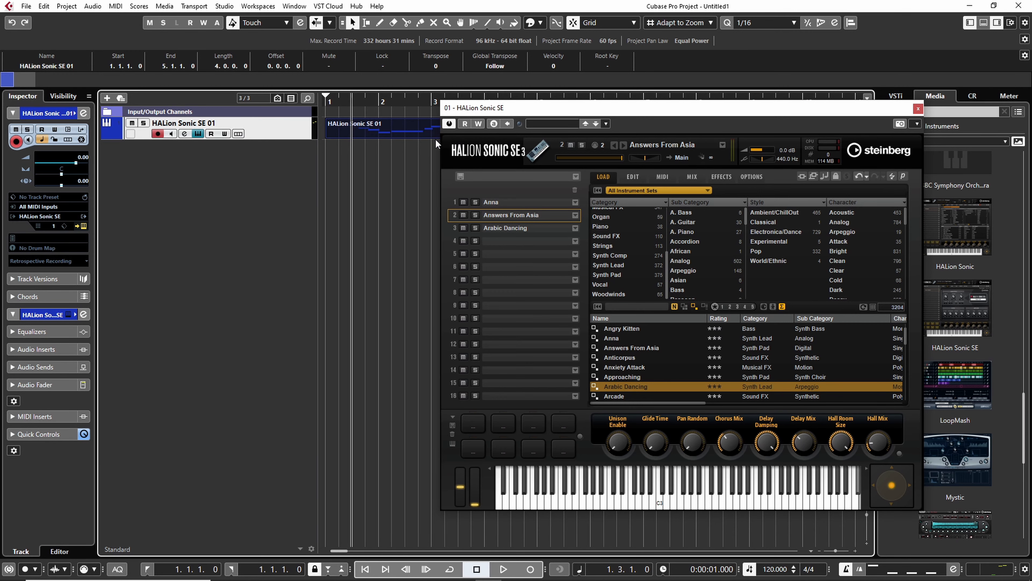
{"action": "key", "text": "space"}
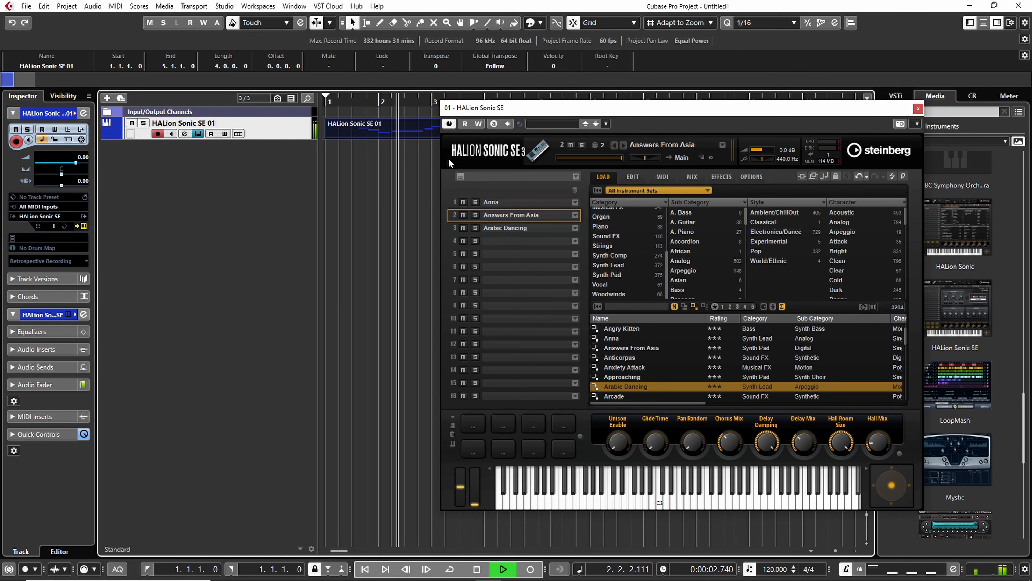
{"action": "key", "text": "space"}
Audition the part with the track's MIDI channel set to 2, and return the channel to 1.
{"action": "left_click", "coordinate": [347, 101]}
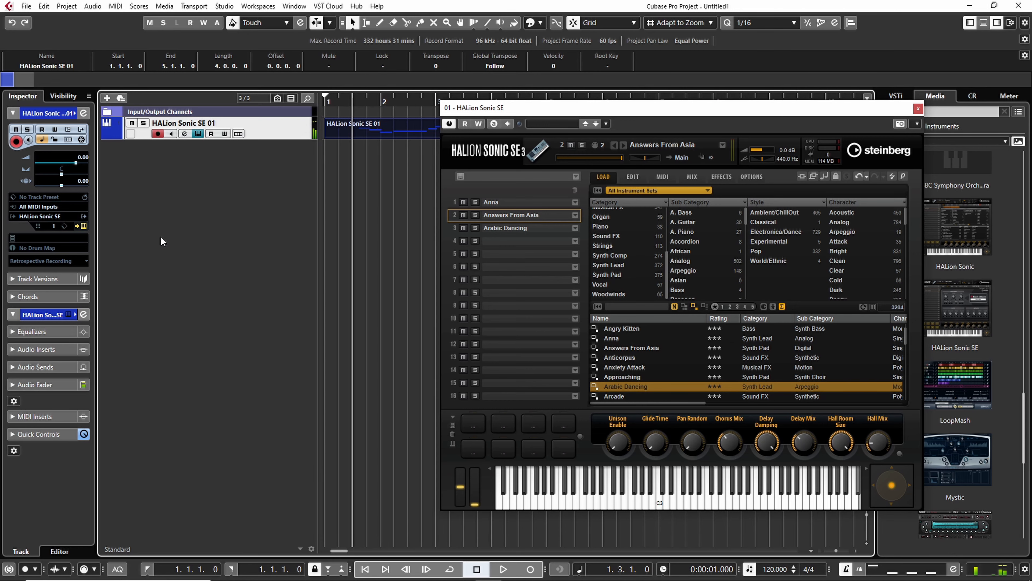
{"action": "left_click", "coordinate": [60, 231]}
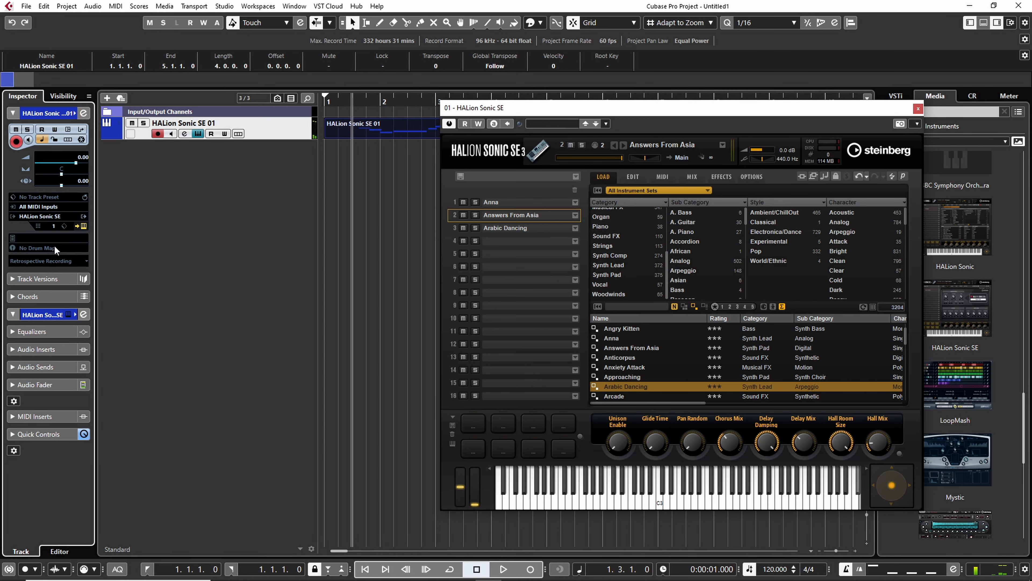
{"action": "left_click", "coordinate": [55, 227]}
{"action": "left_click", "coordinate": [59, 262]}
{"action": "key", "text": "space"}
{"action": "key", "text": "space"}
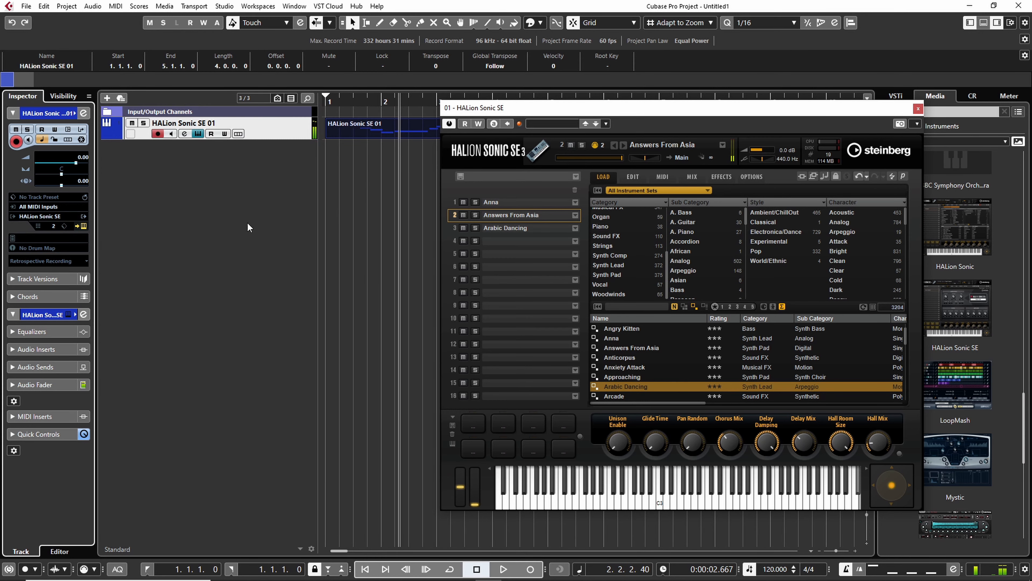
{"action": "left_click", "coordinate": [54, 229]}
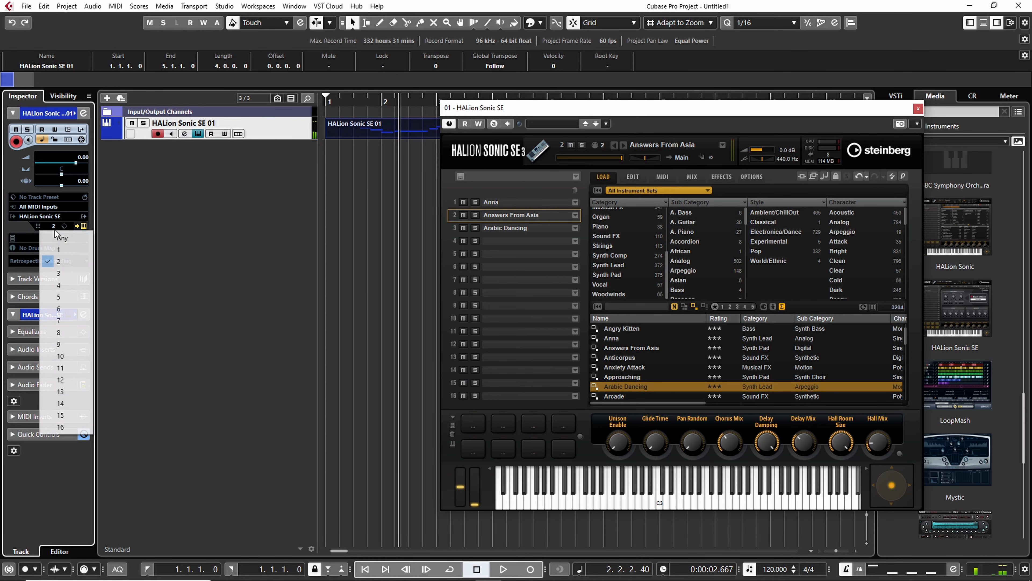
{"action": "left_click", "coordinate": [59, 248]}
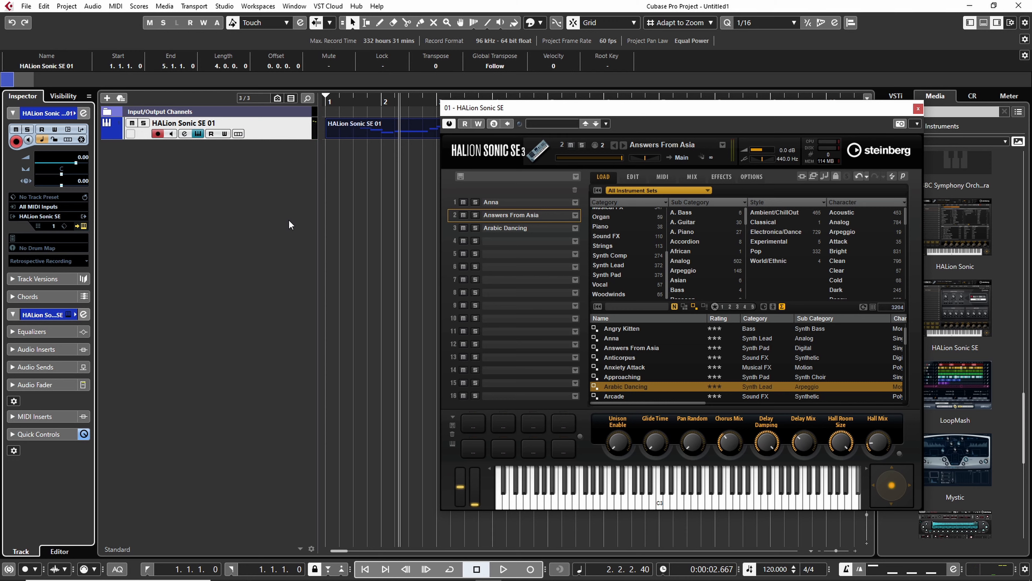
Audition the part with the track's MIDI channel set to Any, and set the channel back to 1.
{"action": "left_click", "coordinate": [52, 227]}
{"action": "left_click", "coordinate": [62, 239]}
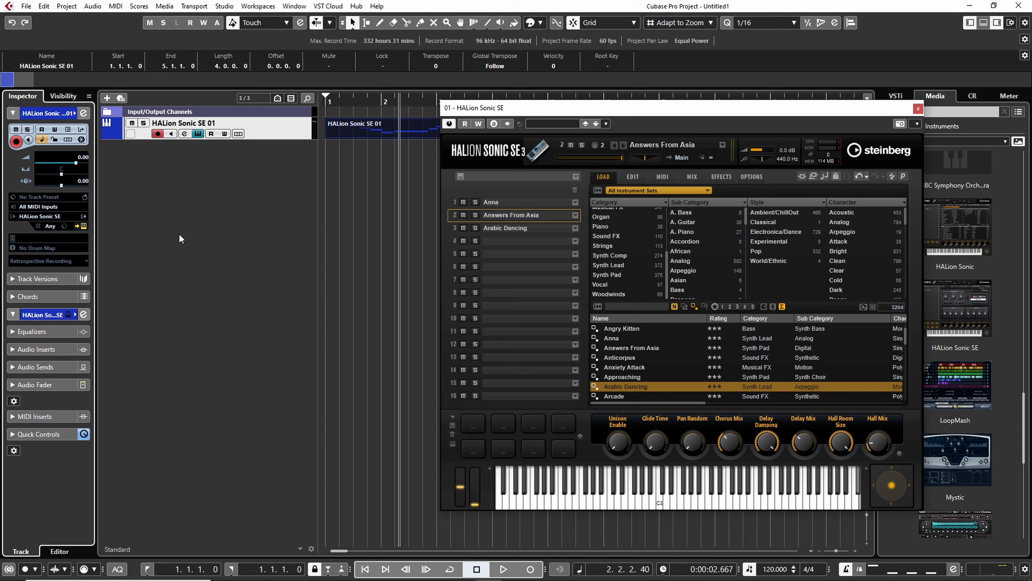
{"action": "left_click", "coordinate": [342, 101]}
{"action": "key", "text": "space"}
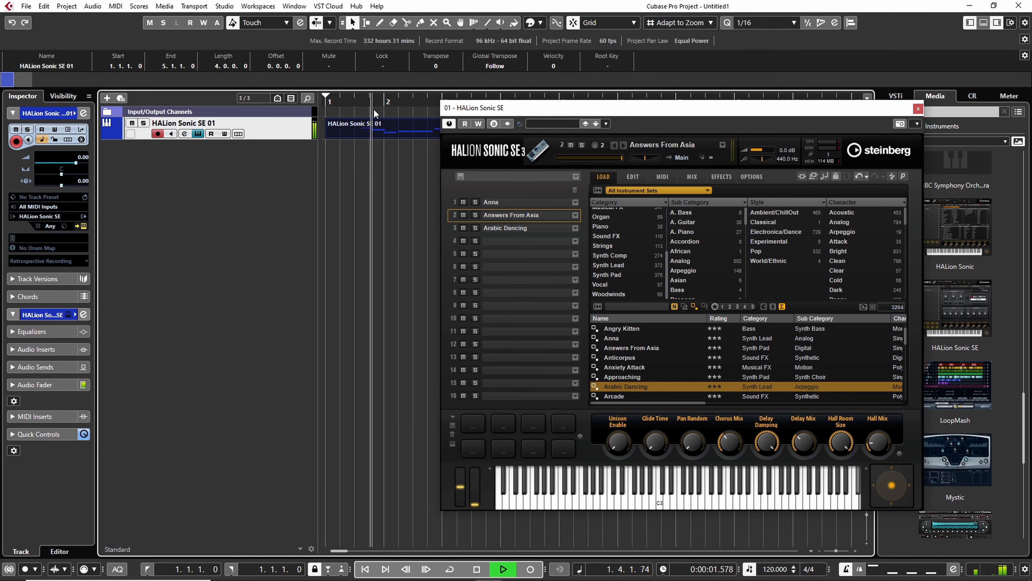
{"action": "key", "text": "space"}
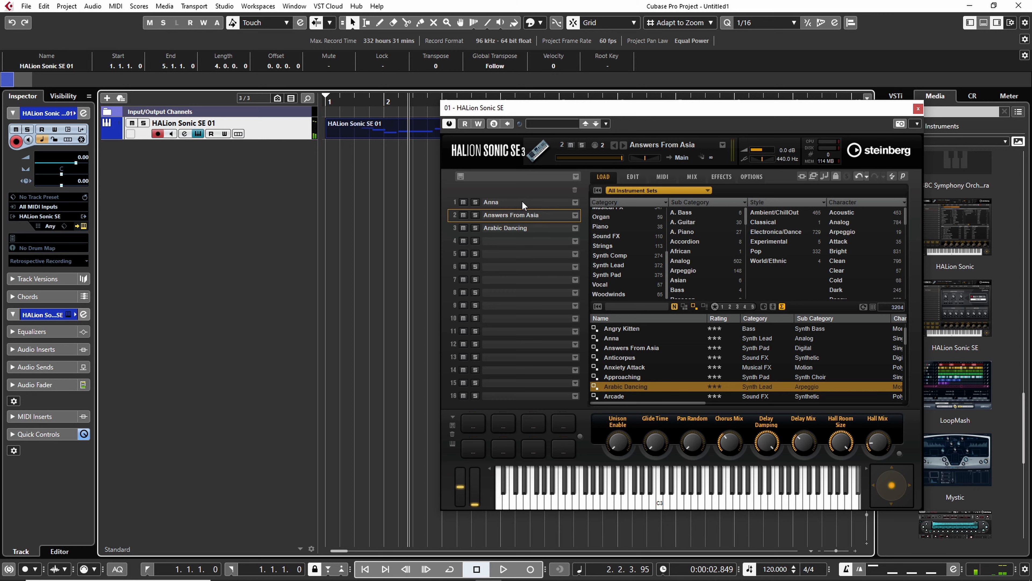
{"action": "left_click", "coordinate": [52, 226]}
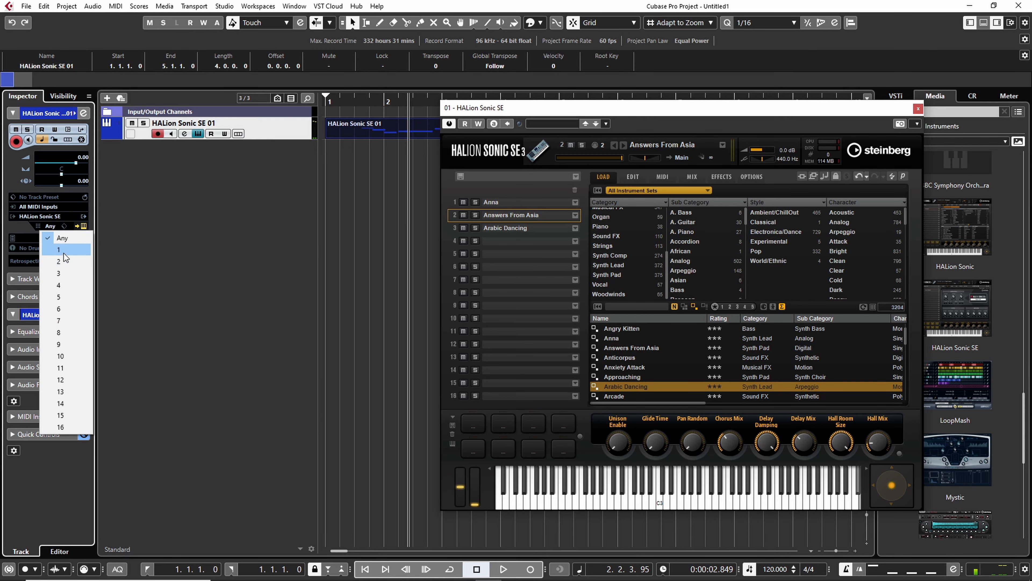
{"action": "left_click", "coordinate": [64, 252]}
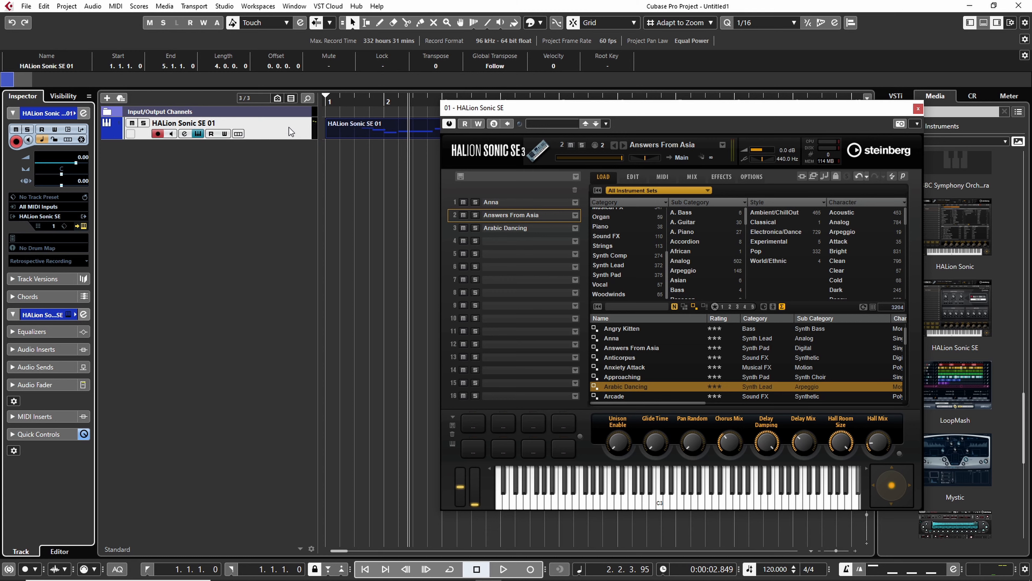
Add two MIDI tracks below the HALion Sonic SE 01 track, entering 1 as the name.
{"action": "right_click", "coordinate": [275, 130]}
{"action": "mouse_move", "coordinate": [297, 139]}
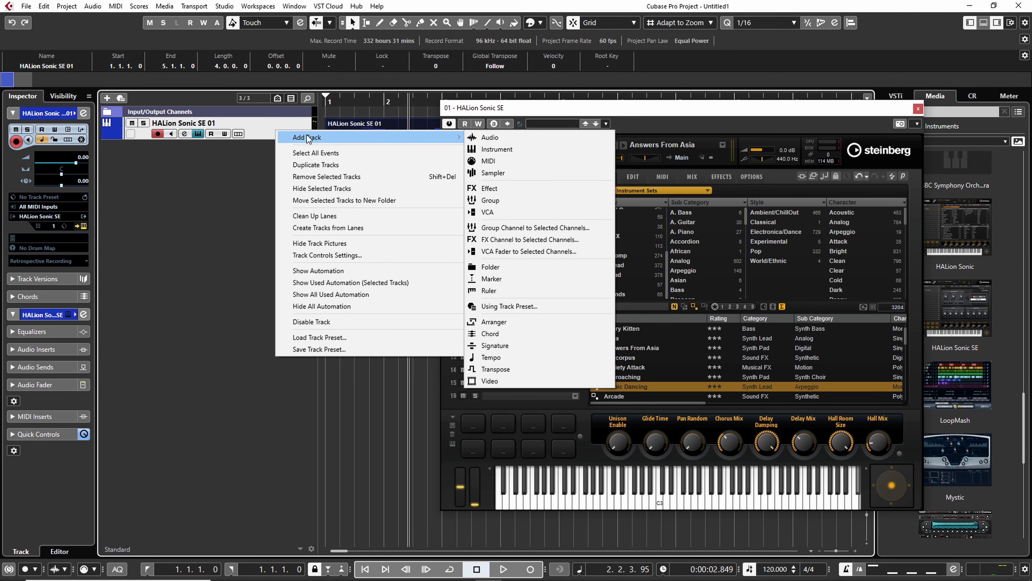
{"action": "left_click", "coordinate": [503, 162]}
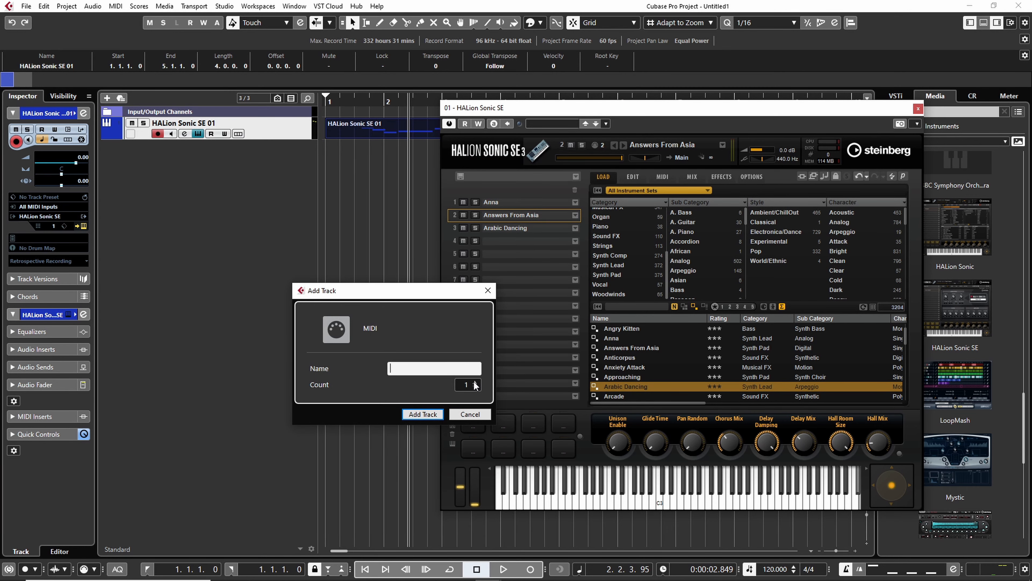
{"action": "left_click", "coordinate": [474, 383]}
{"action": "left_click", "coordinate": [454, 372]}
{"action": "type", "text": "1"}
{"action": "left_click", "coordinate": [423, 414]}
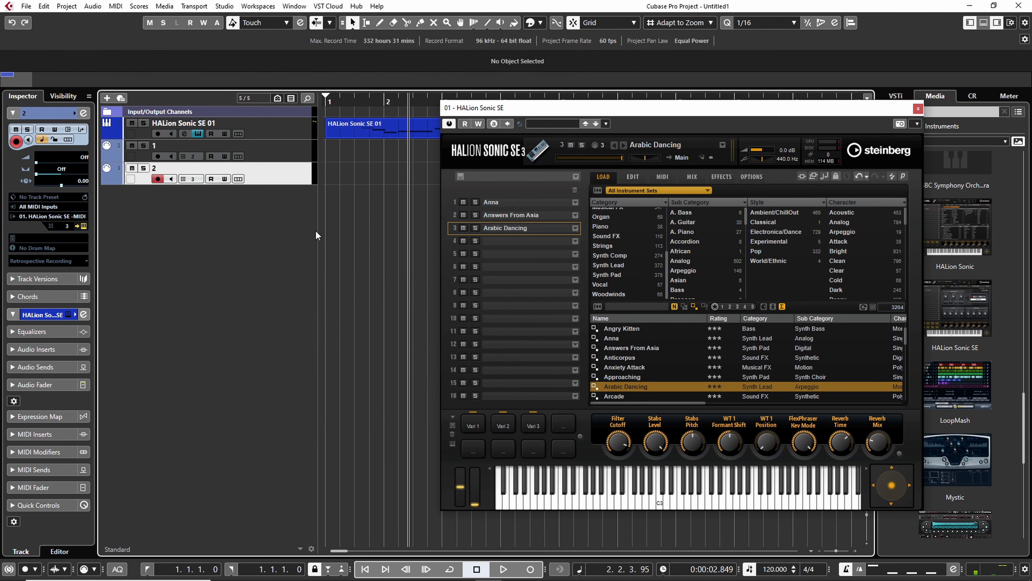
Switch between the HALion Sonic SE 01 track and MIDI tracks 1 and 2 to examine their channel and program assignments.
{"action": "left_click", "coordinate": [286, 158]}
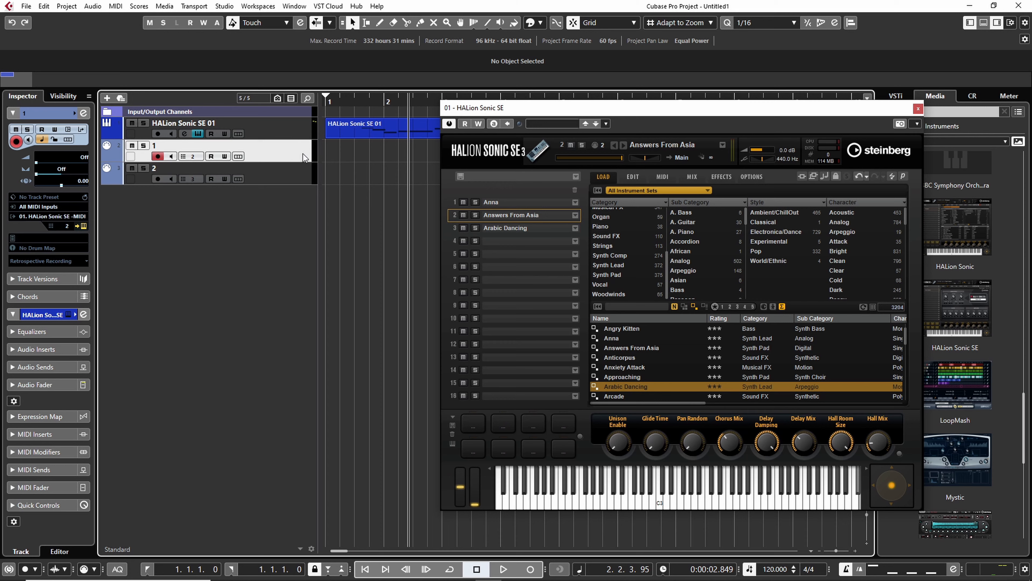
{"action": "left_click", "coordinate": [287, 136]}
{"action": "left_click", "coordinate": [293, 161]}
{"action": "left_click", "coordinate": [289, 178]}
{"action": "left_click", "coordinate": [286, 162]}
{"action": "key", "text": "Down"}
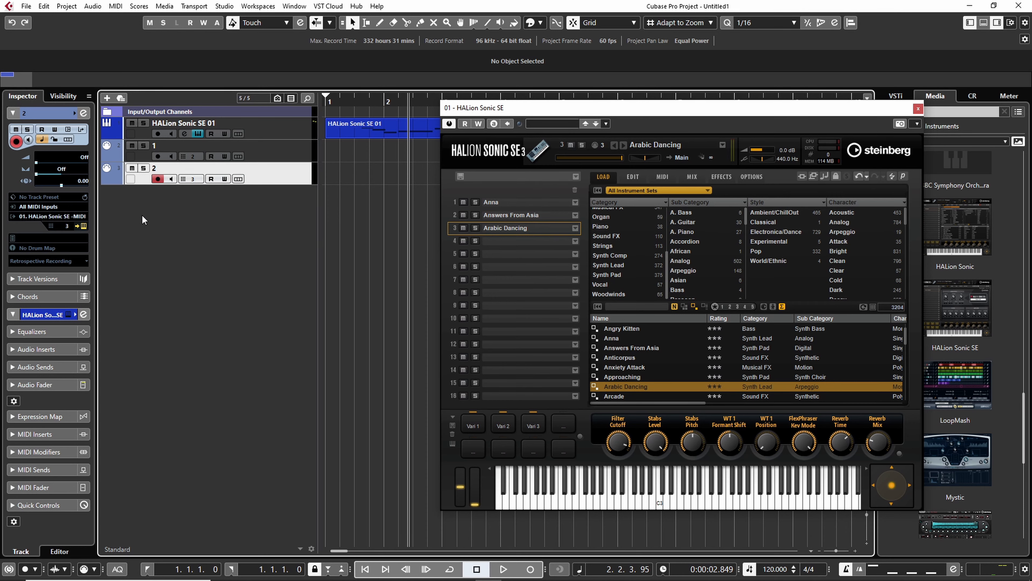
{"action": "left_click", "coordinate": [286, 151]}
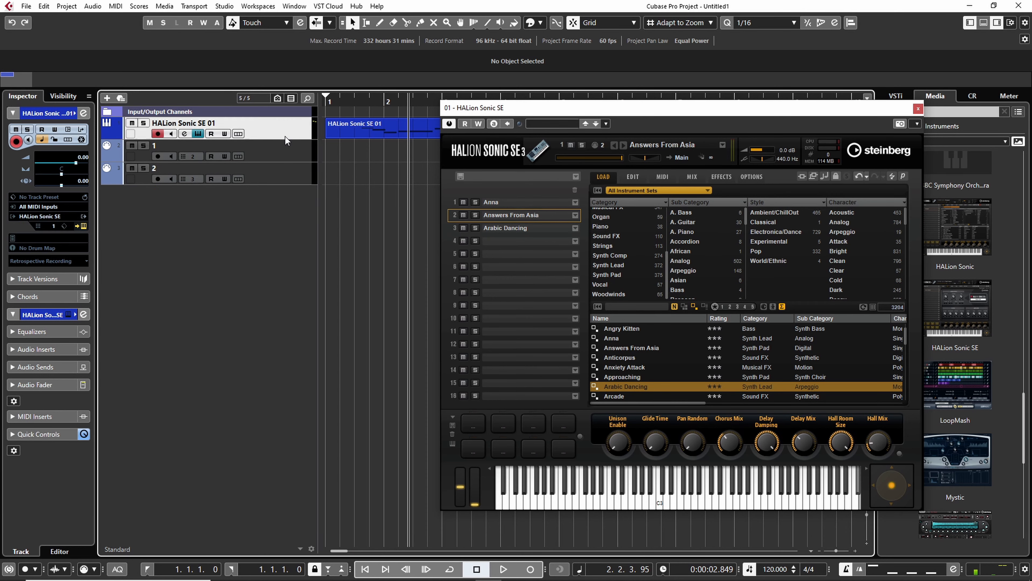
{"action": "left_click", "coordinate": [282, 173]}
{"action": "left_click", "coordinate": [279, 153]}
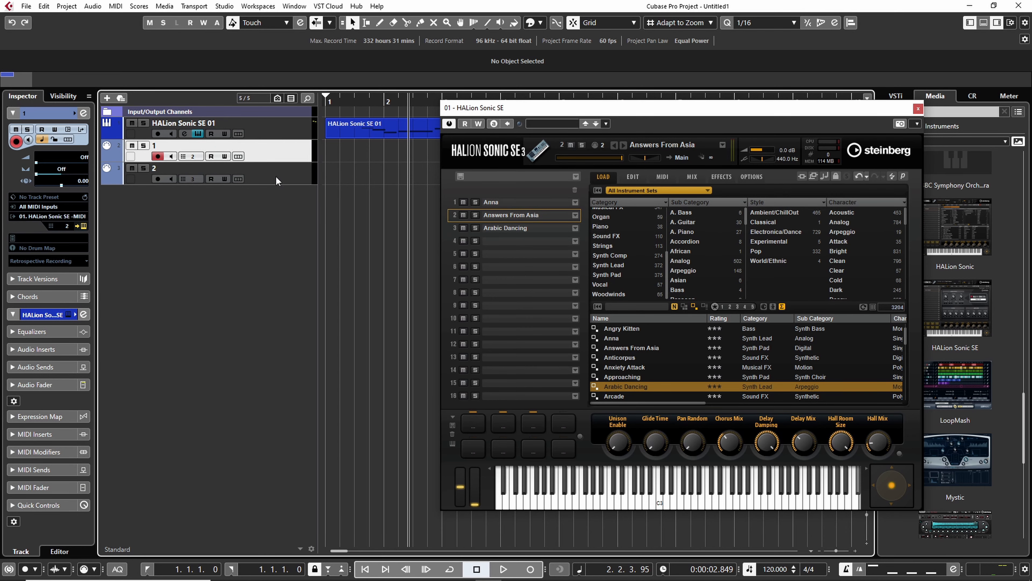
{"action": "left_click", "coordinate": [277, 176]}
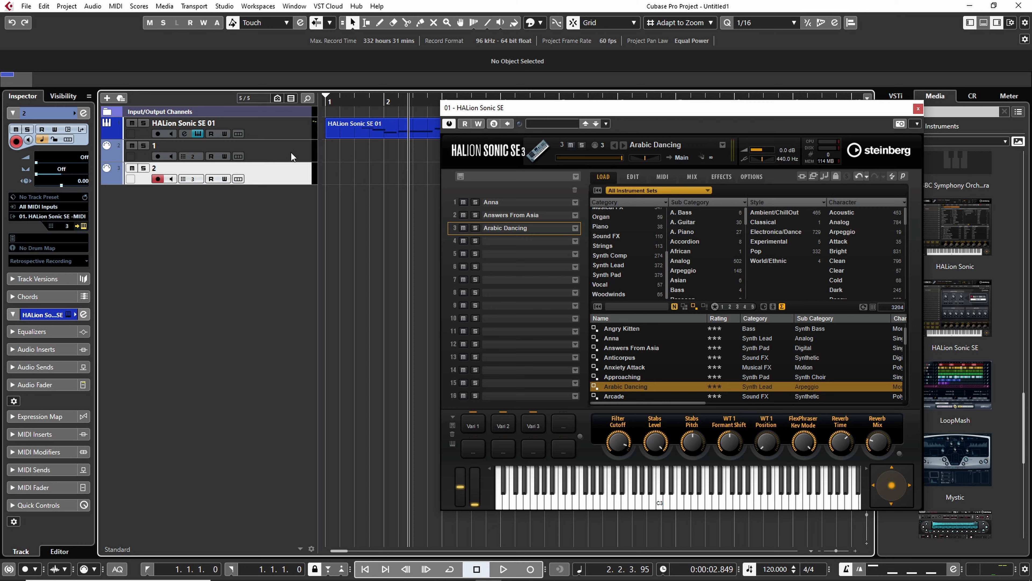
Return the playback position to the project start and delete the MIDI part on the HALion Sonic SE 01 track.
{"action": "left_click_drag", "start_coordinate": [352, 99], "coordinate": [324, 98]}
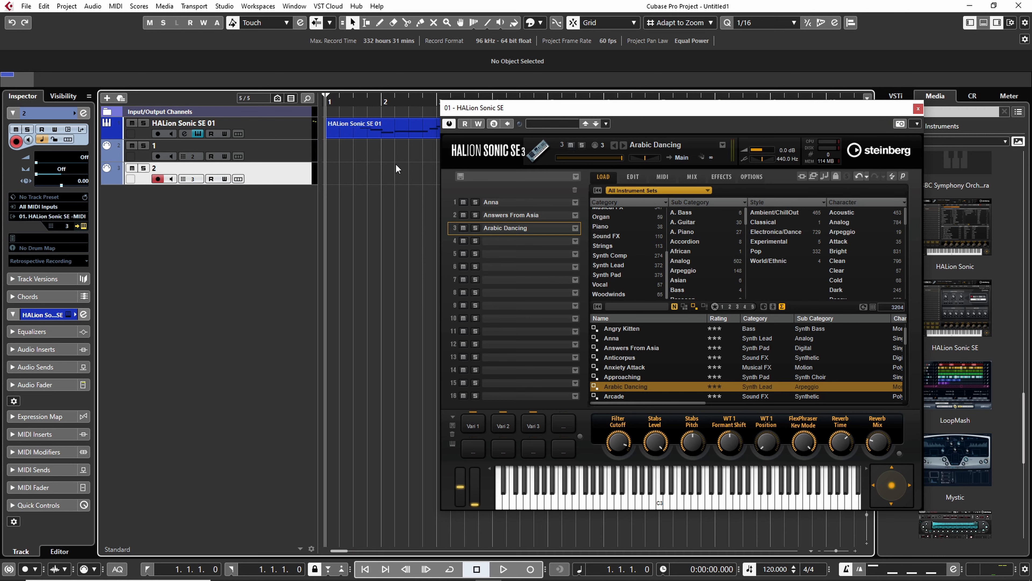
{"action": "left_click", "coordinate": [390, 130]}
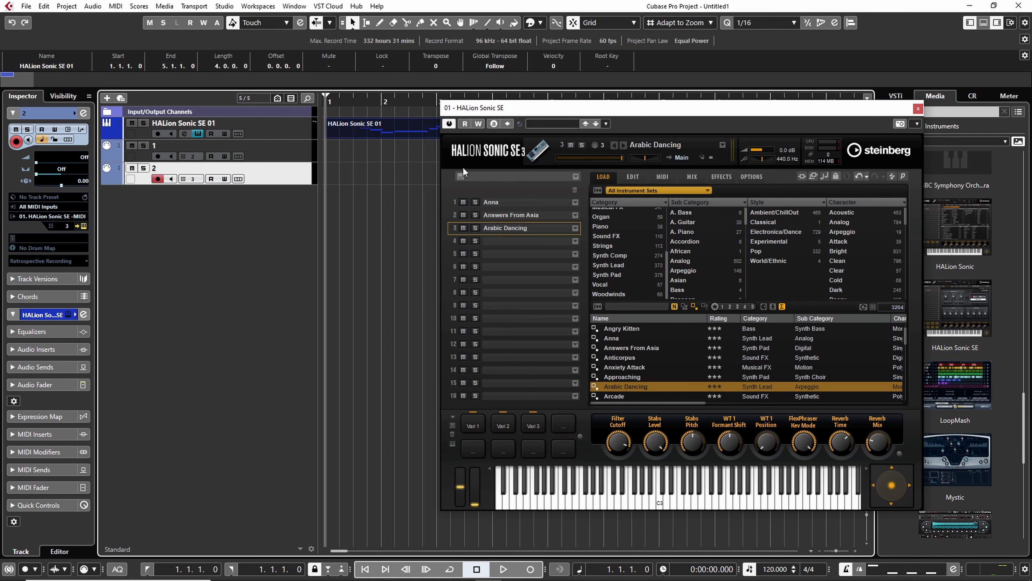
{"action": "key", "text": "Delete"}
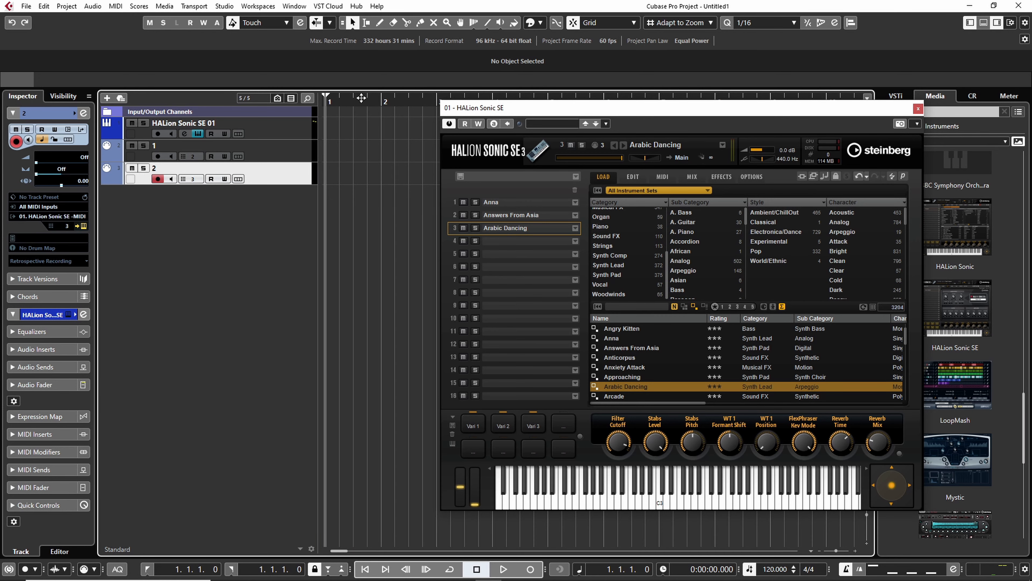
Switch between the HALion Sonic SE 01 track and MIDI tracks 1 and 2 to check which one is record-enabled.
{"action": "left_click_drag", "start_coordinate": [649, 109], "coordinate": [656, 122]}
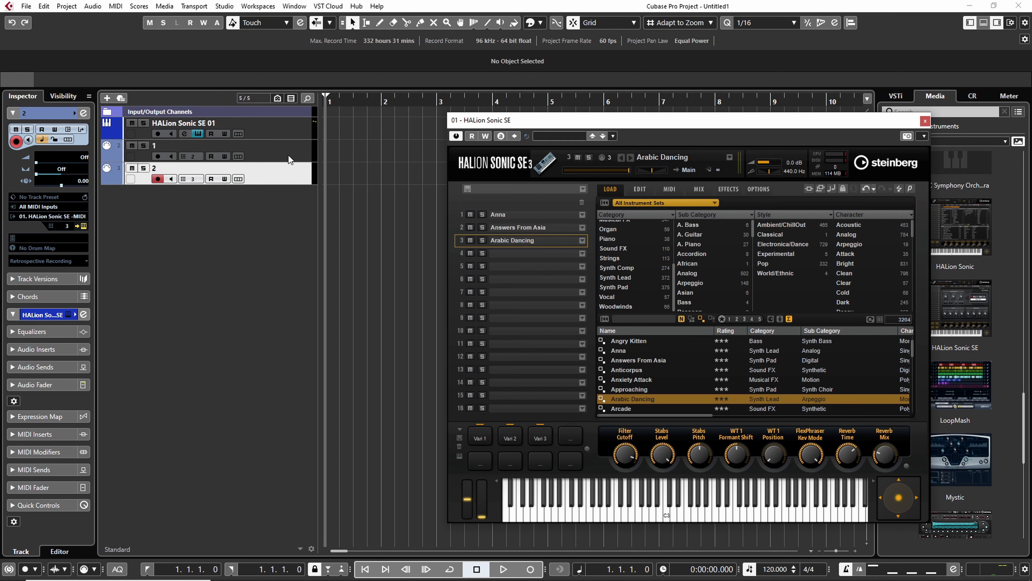
{"action": "left_click", "coordinate": [159, 153]}
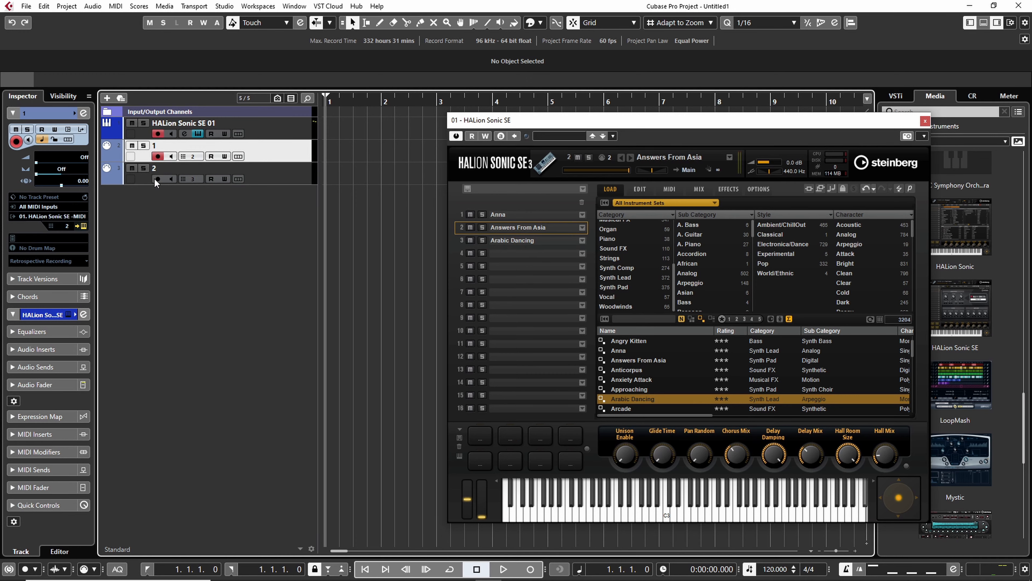
{"action": "left_click", "coordinate": [290, 169]}
{"action": "left_click", "coordinate": [288, 137]}
{"action": "left_click", "coordinate": [281, 158]}
{"action": "left_click", "coordinate": [280, 179]}
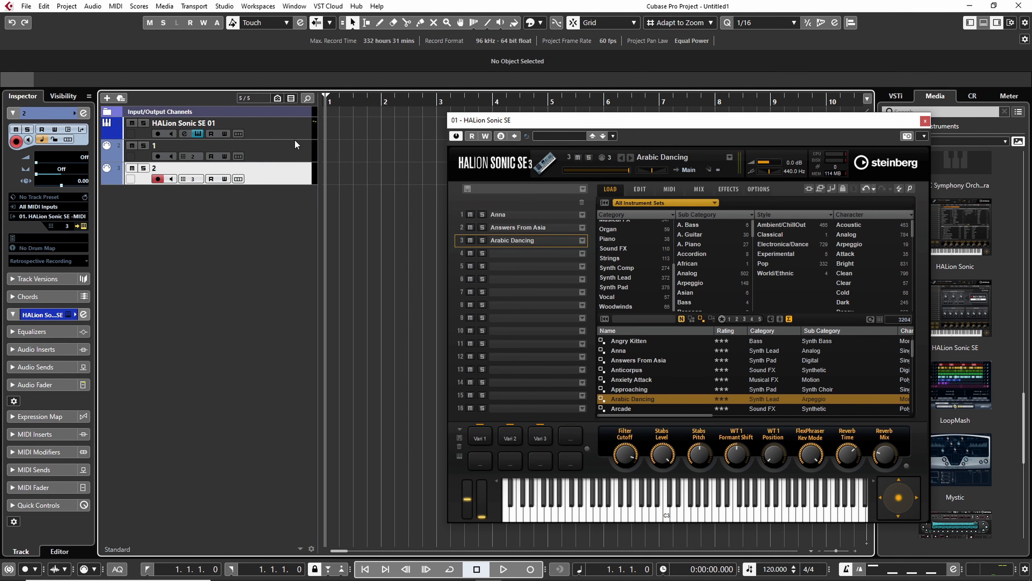
Select all three tracks together and record a MIDI performance on them simultaneously from the project start to about bar 4.
{"action": "left_click", "coordinate": [289, 132], "text": "ctrl"}
{"action": "left_click", "coordinate": [285, 156], "text": "ctrl"}
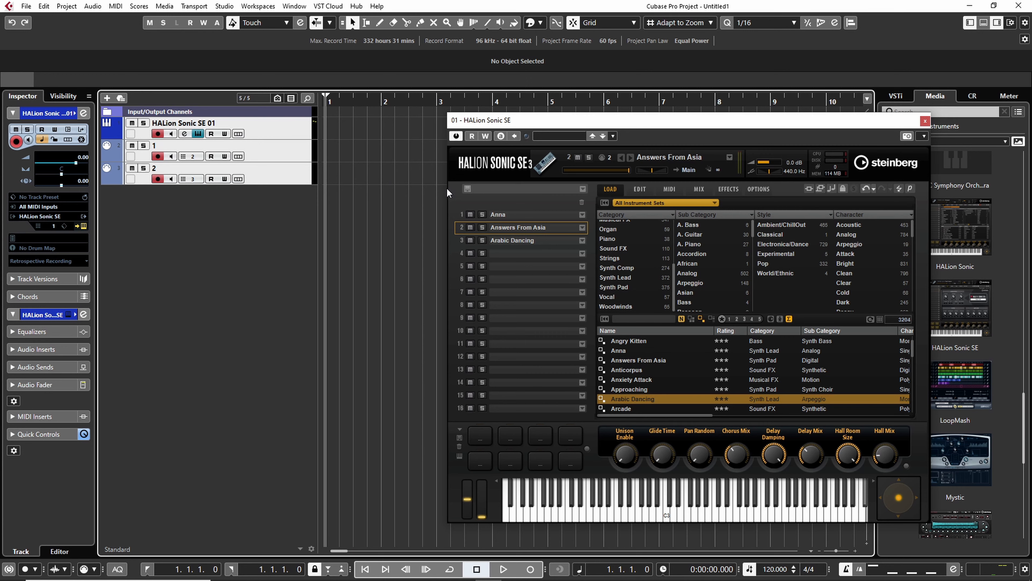
{"action": "key", "text": "KP_Multiply"}
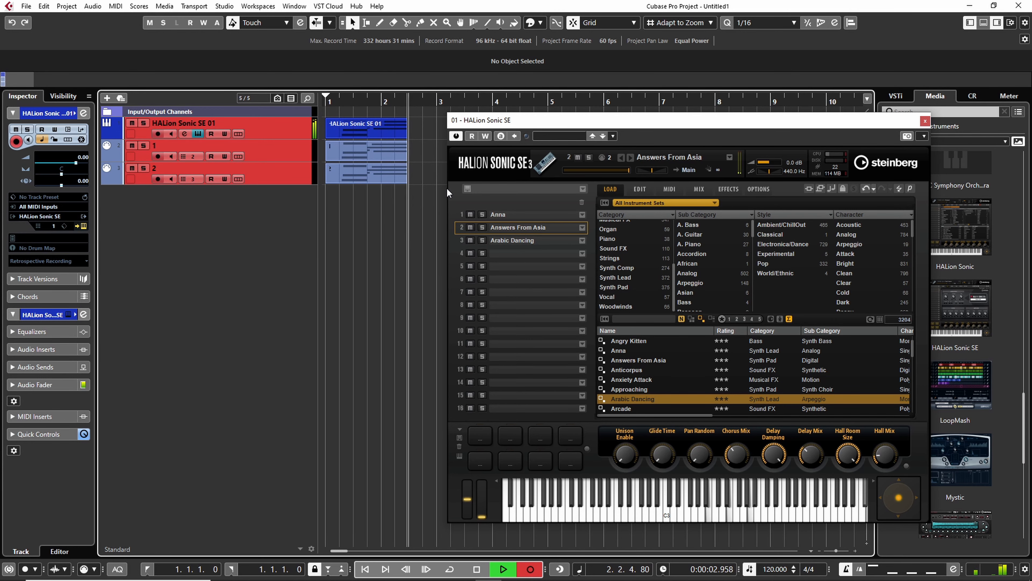
{"action": "key", "text": "space"}
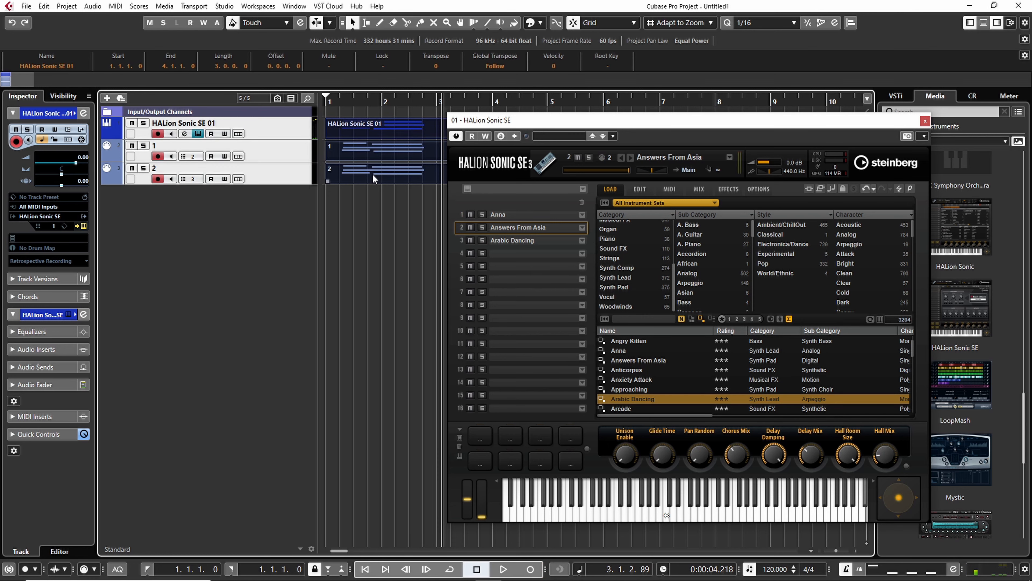
Return the playback position to the project start and play the three recorded parts together.
{"action": "left_click", "coordinate": [378, 210]}
{"action": "left_click", "coordinate": [342, 104]}
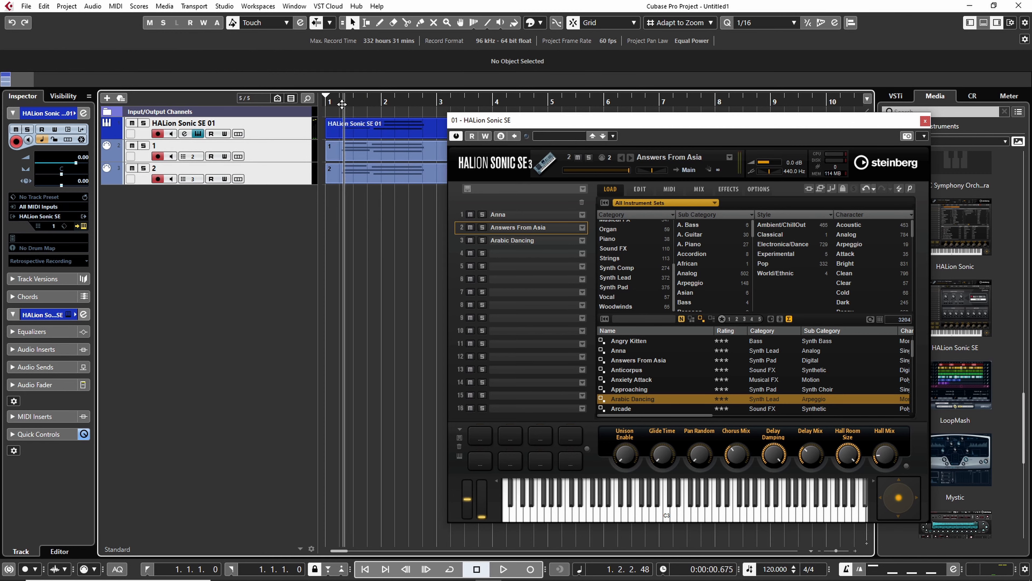
{"action": "left_click_drag", "start_coordinate": [342, 105], "coordinate": [306, 99]}
{"action": "key", "text": "space"}
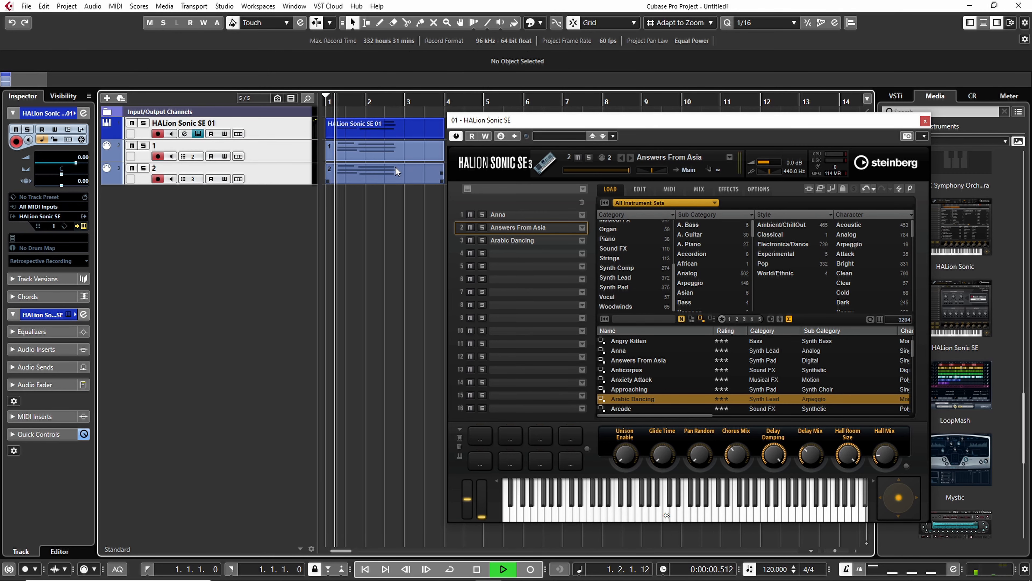
{"action": "key", "text": "space"}
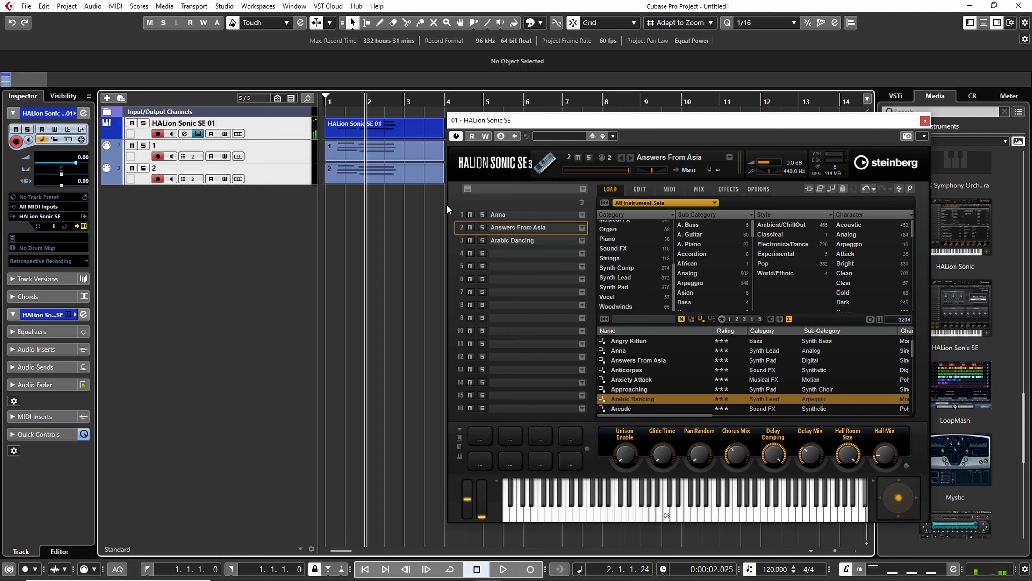
Solo MIDI track 1 and audition its recorded part from the project start.
{"action": "left_click", "coordinate": [298, 152]}
{"action": "left_click", "coordinate": [370, 216]}
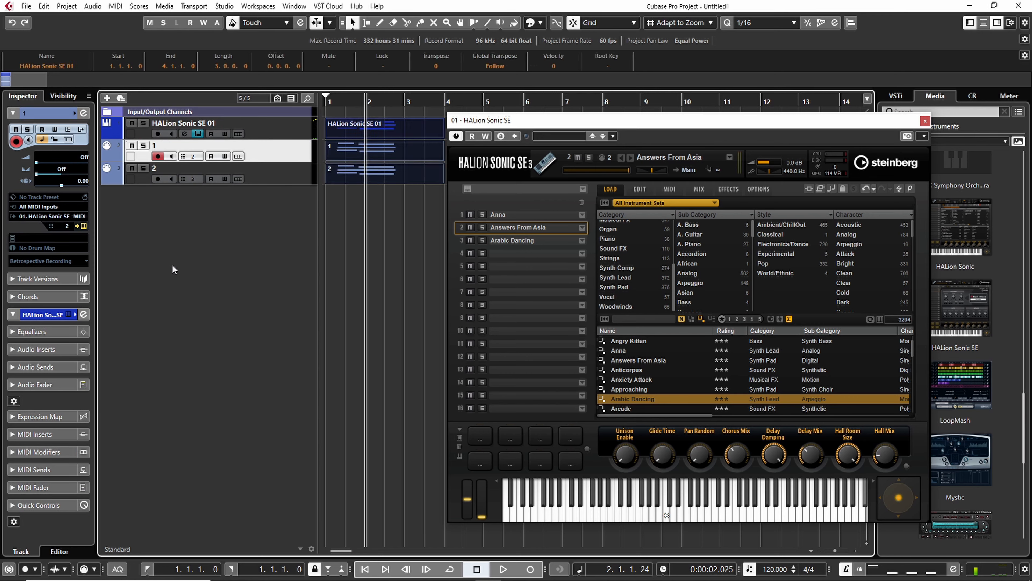
{"action": "left_click", "coordinate": [143, 145]}
{"action": "left_click", "coordinate": [144, 168]}
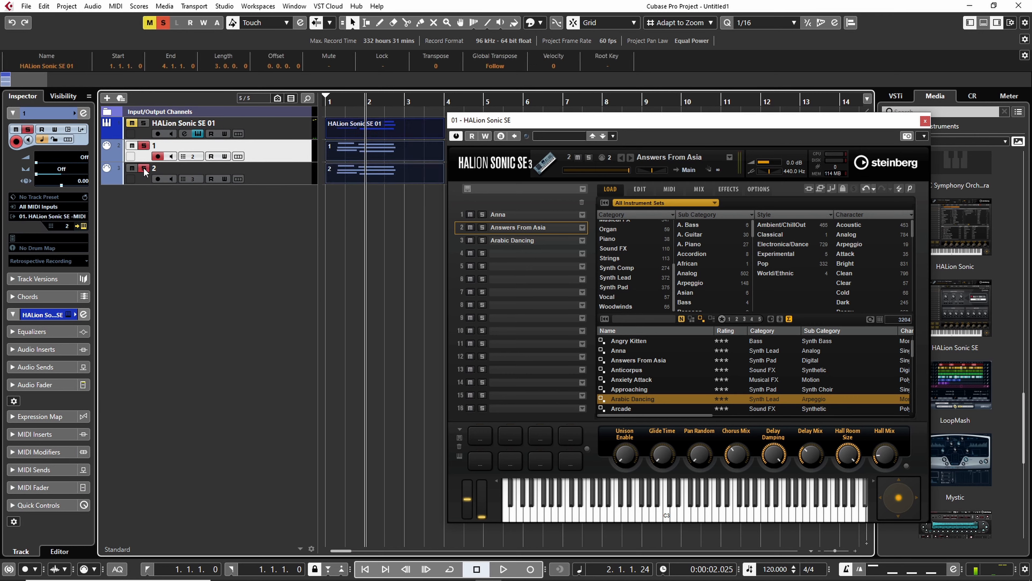
{"action": "left_click", "coordinate": [143, 168]}
{"action": "key", "text": "ctrl+a"}
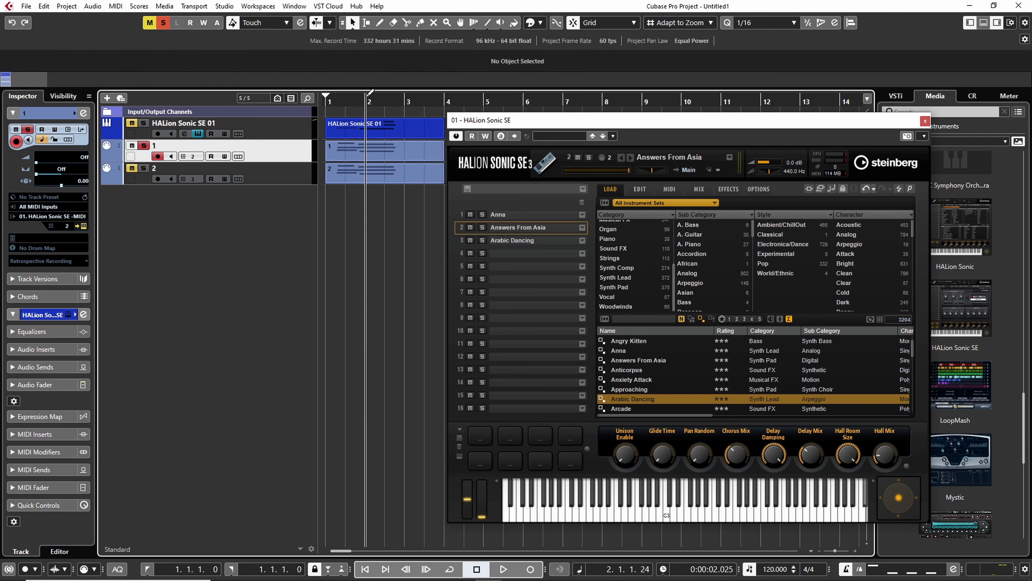
{"action": "left_click_drag", "start_coordinate": [368, 95], "coordinate": [325, 105]}
{"action": "key", "text": "space"}
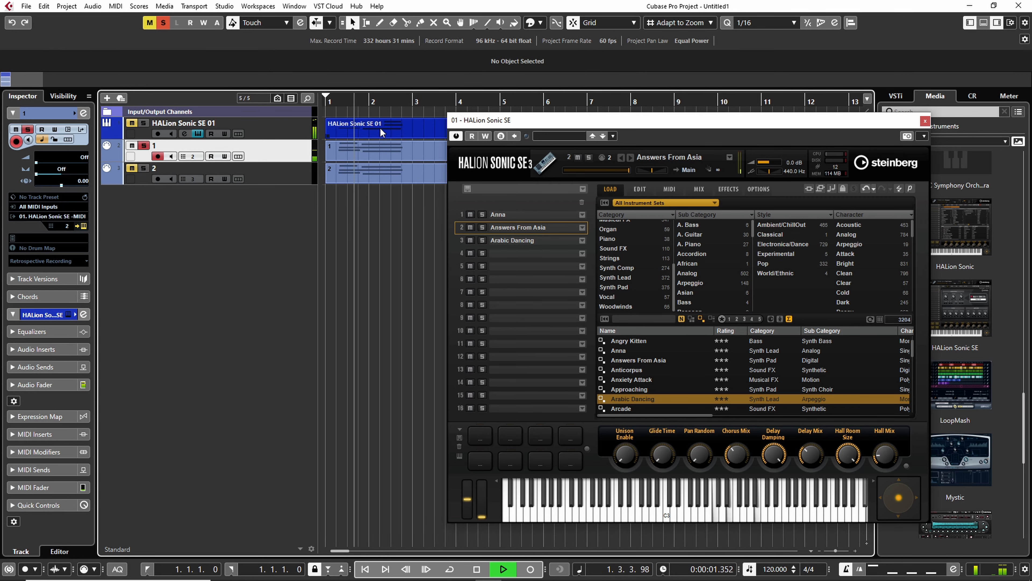
{"action": "key", "text": "space"}
Solo MIDI track 2 instead of track 1, audition its part from the project start, and turn its solo off.
{"action": "left_click", "coordinate": [143, 145]}
{"action": "left_click", "coordinate": [145, 168]}
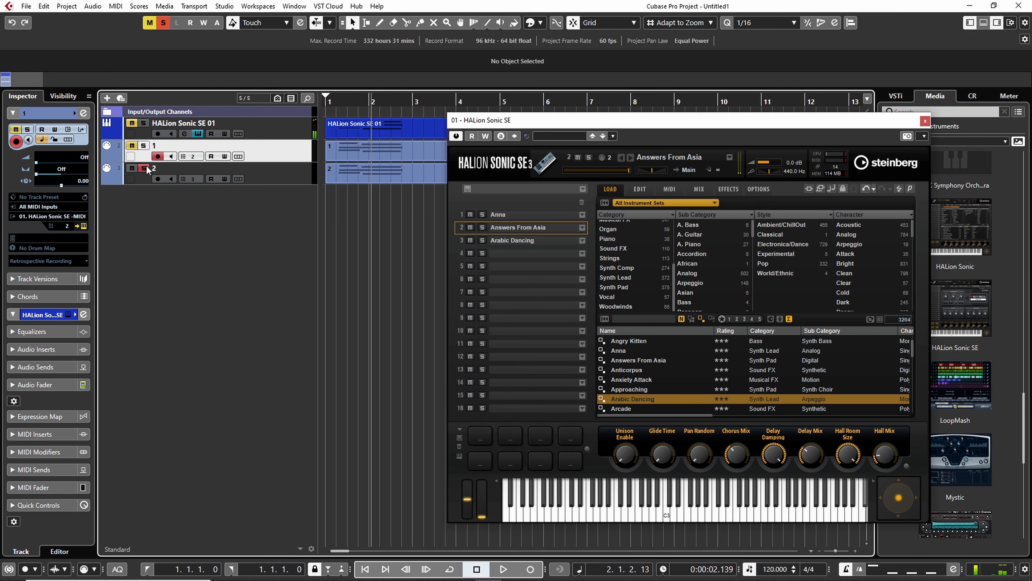
{"action": "left_click_drag", "start_coordinate": [373, 95], "coordinate": [345, 96]}
{"action": "key", "text": "space"}
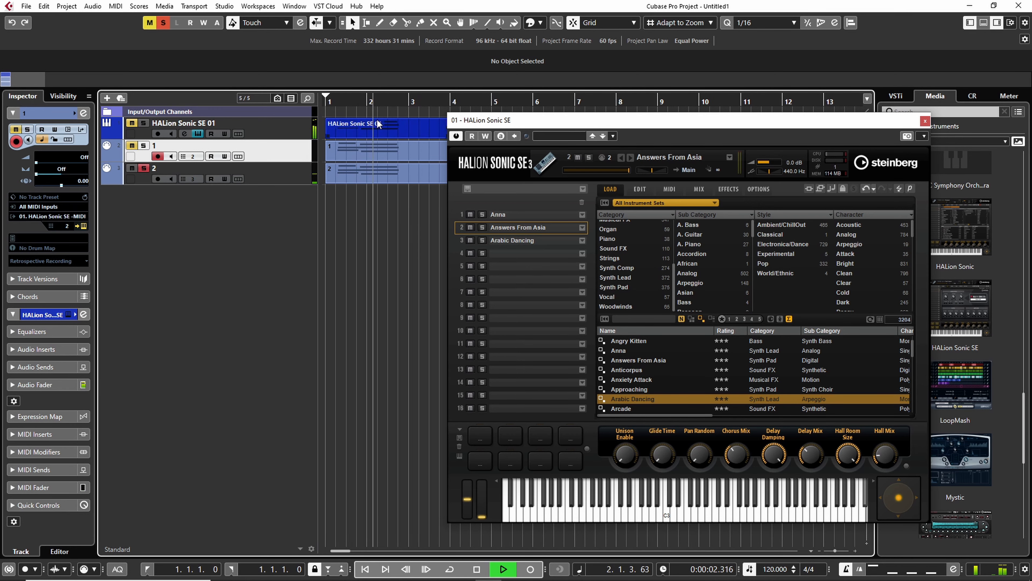
{"action": "key", "text": "space"}
{"action": "left_click", "coordinate": [145, 168]}
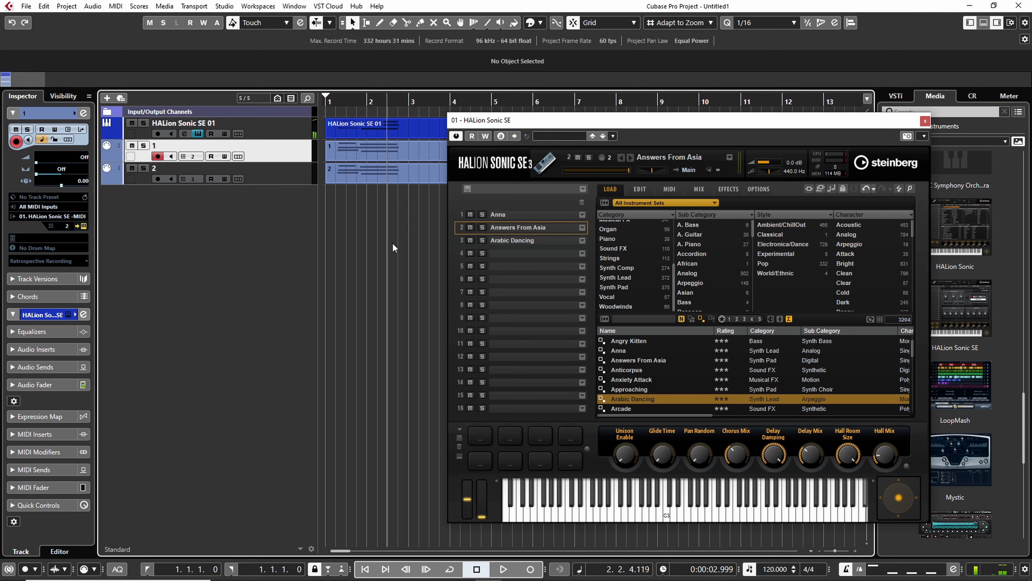
Close the HALion Sonic SE instrument window and delete the HALion Sonic SE 01 track and both MIDI tracks.
{"action": "left_click_drag", "start_coordinate": [392, 248], "coordinate": [378, 107]}
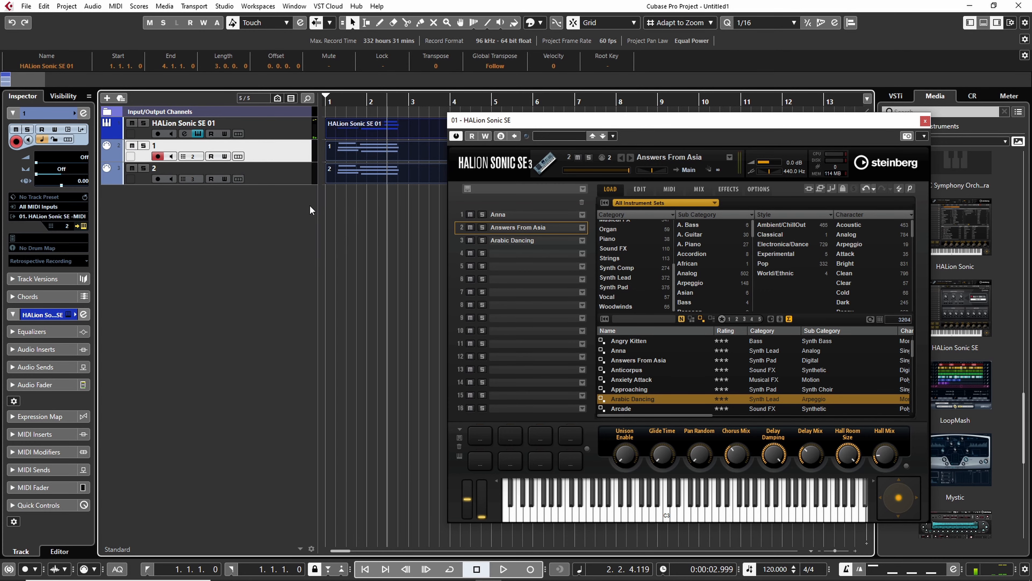
{"action": "left_click", "coordinate": [926, 121]}
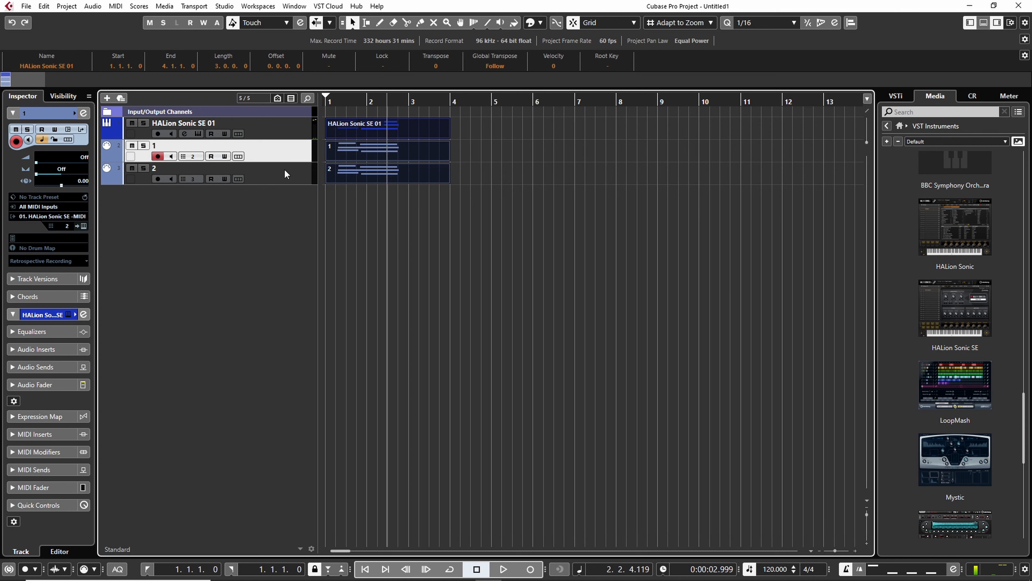
{"action": "left_click", "coordinate": [287, 134]}
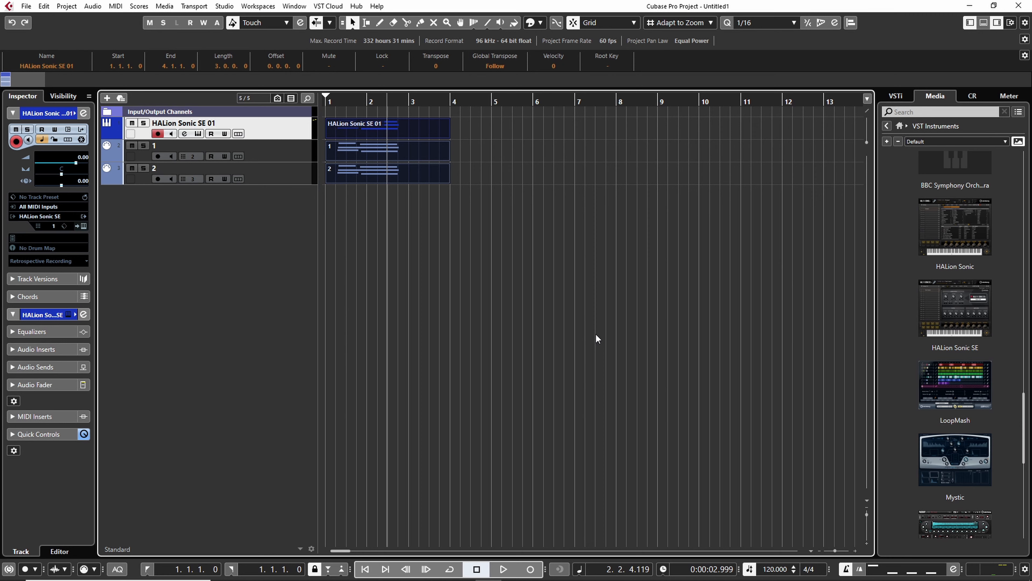
{"action": "left_click", "coordinate": [296, 170], "text": "shift"}
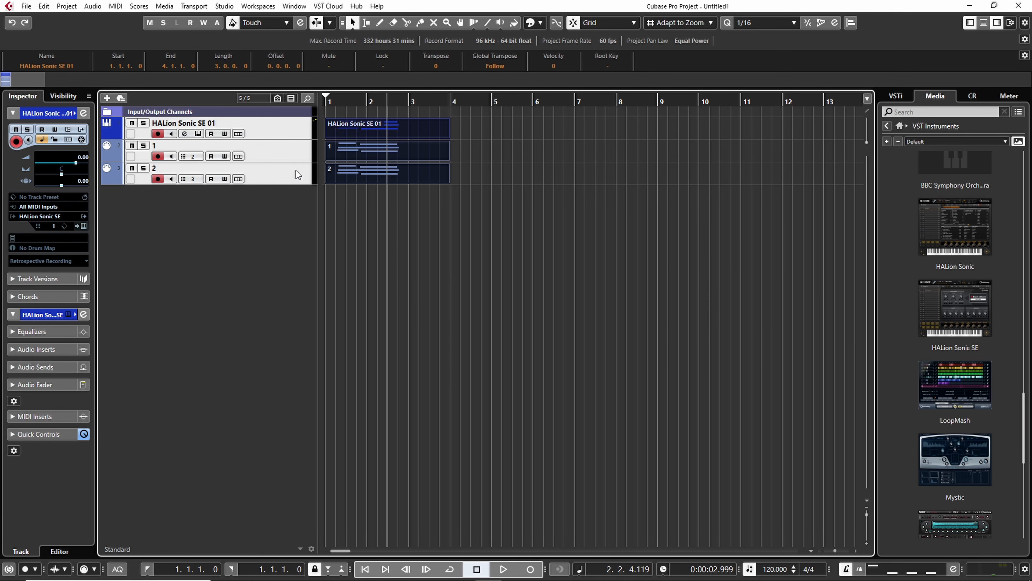
{"action": "key", "text": "Delete"}
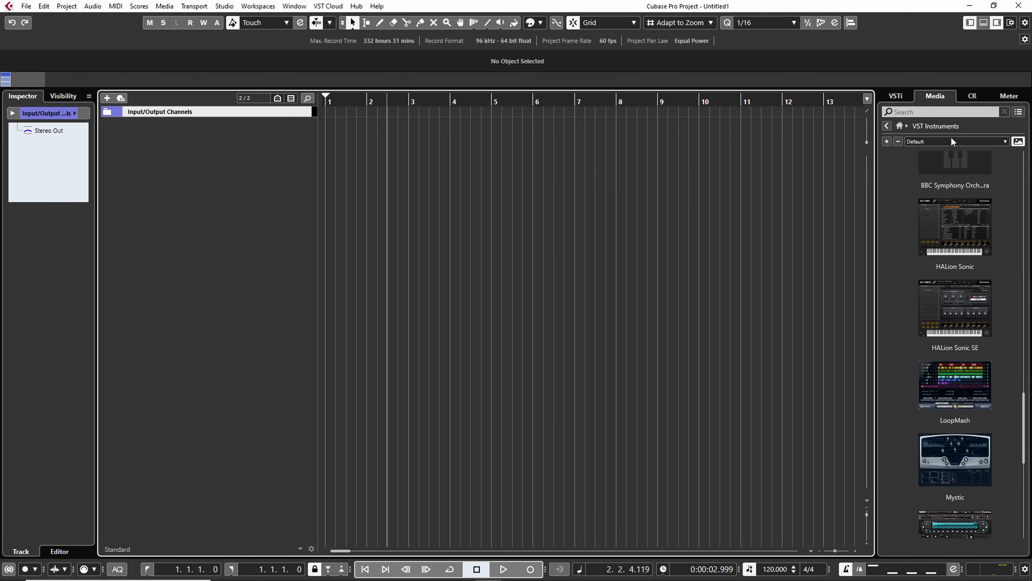
Browse the Loops & Samples media and open the LoFi Dreams library.
{"action": "left_click", "coordinate": [899, 125]}
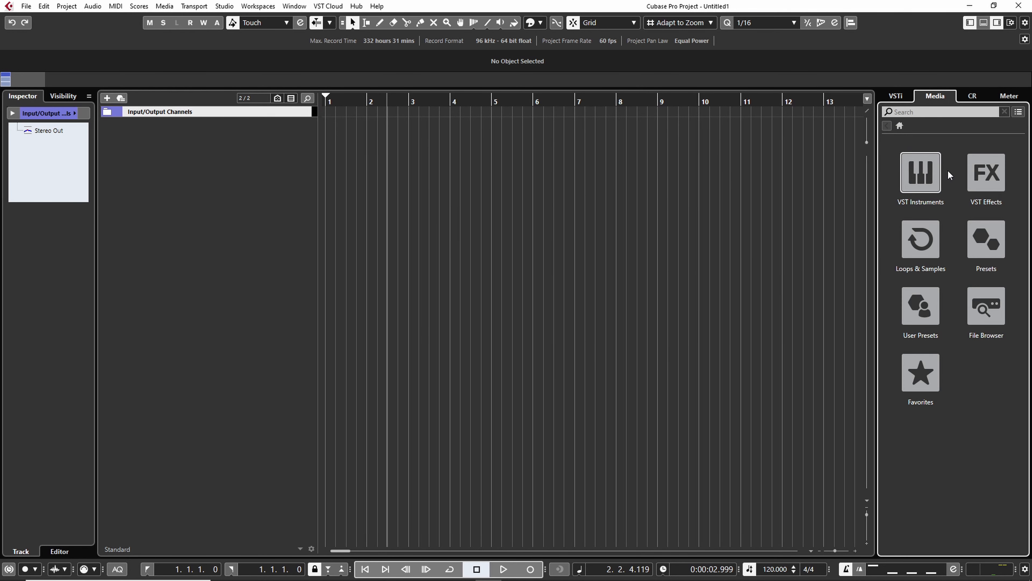
{"action": "left_click", "coordinate": [921, 239]}
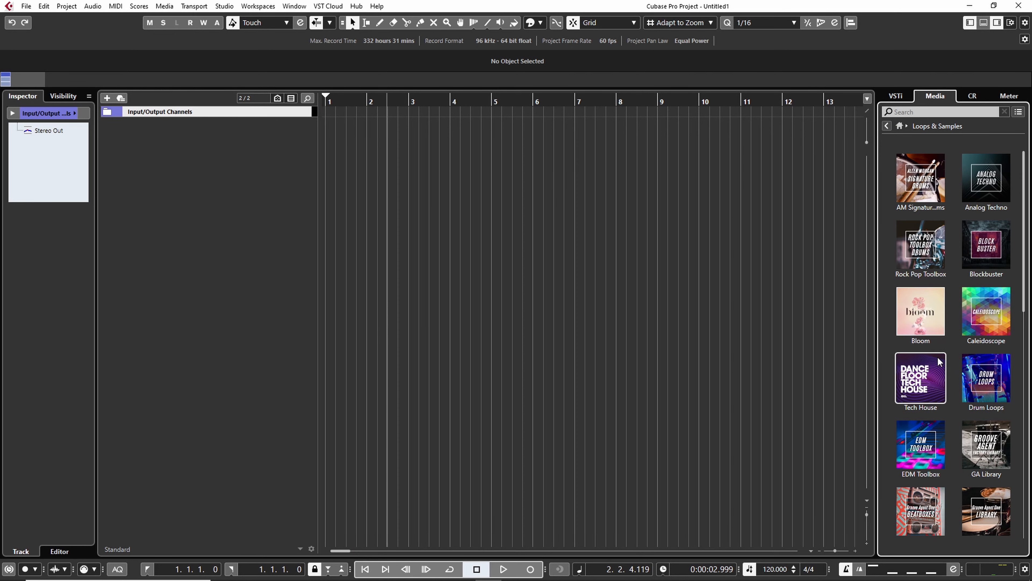
{"action": "scroll", "coordinate": [966, 337], "scroll_direction": "down", "scroll_amount": 6}
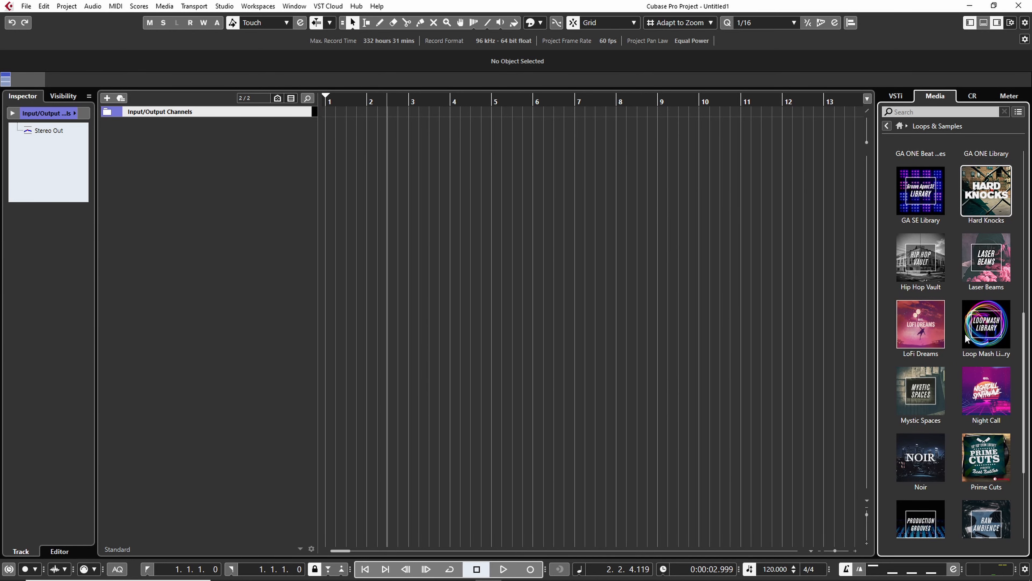
{"action": "left_click", "coordinate": [923, 319]}
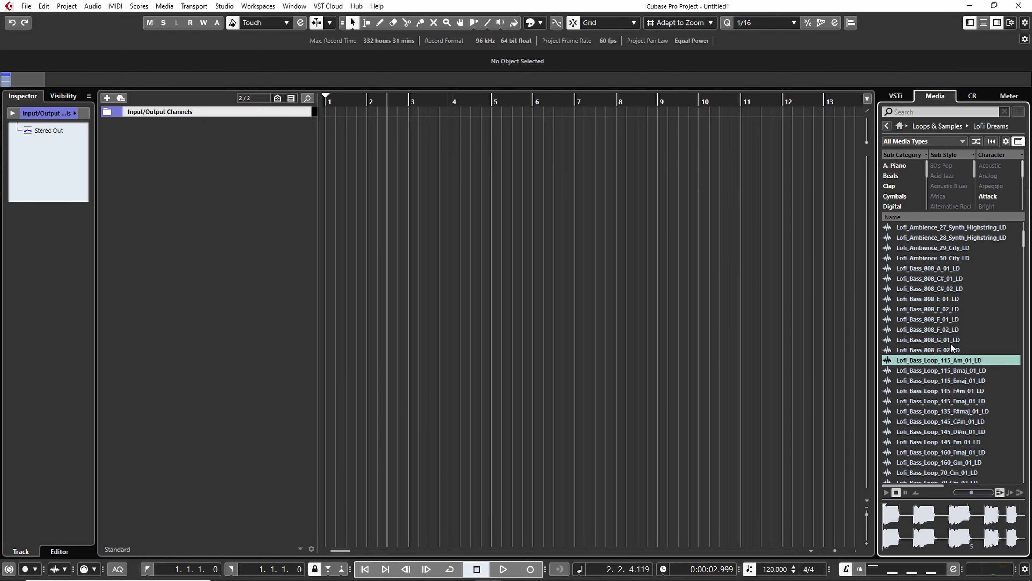
Preview several LoFi Dreams samples and place Lofi_Chords_Loop_80_D#maj_01_LD on a new audio track at bar 1.
{"action": "left_click", "coordinate": [952, 391]}
{"action": "scroll", "coordinate": [950, 392], "scroll_direction": "down", "scroll_amount": 8}
{"action": "left_click", "coordinate": [947, 391]}
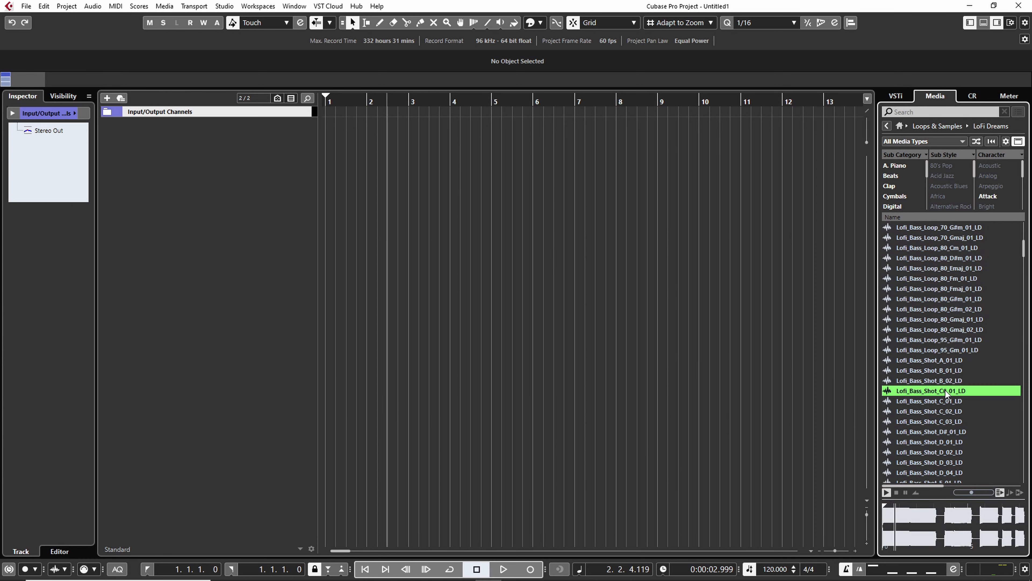
{"action": "scroll", "coordinate": [949, 392], "scroll_direction": "down", "scroll_amount": 8}
{"action": "left_click", "coordinate": [952, 360]}
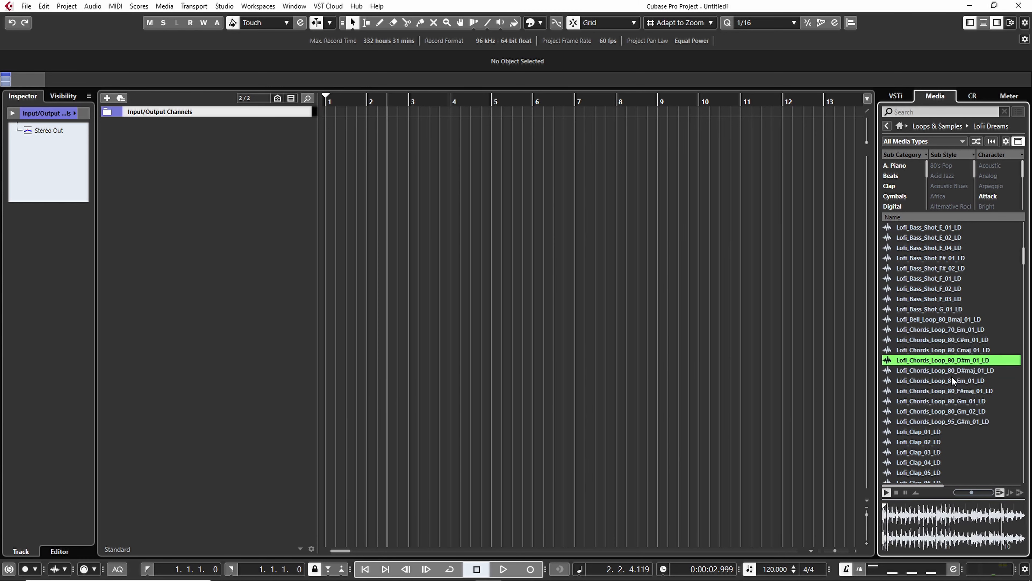
{"action": "left_click", "coordinate": [960, 373]}
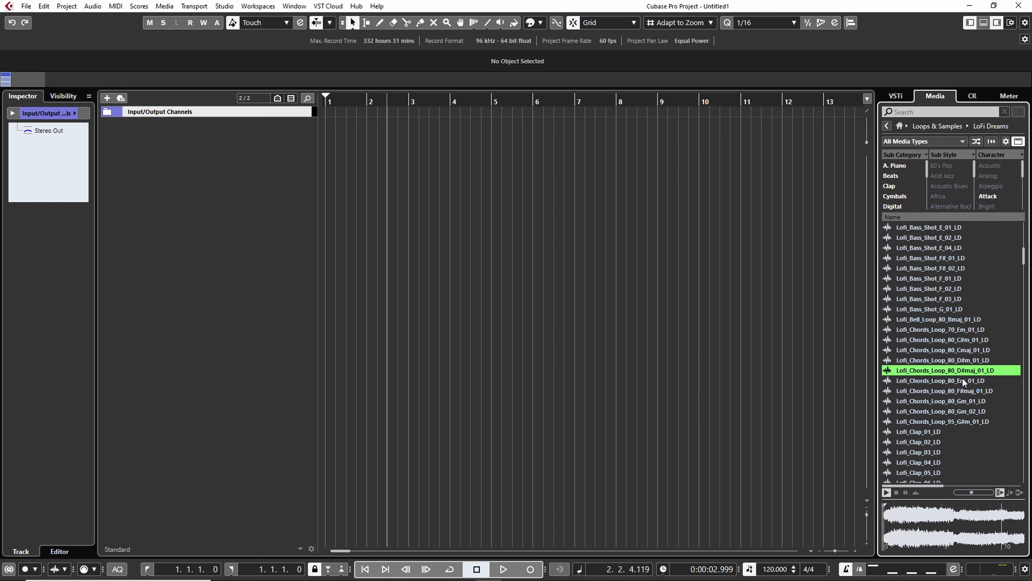
{"action": "left_click_drag", "start_coordinate": [953, 369], "coordinate": [329, 146]}
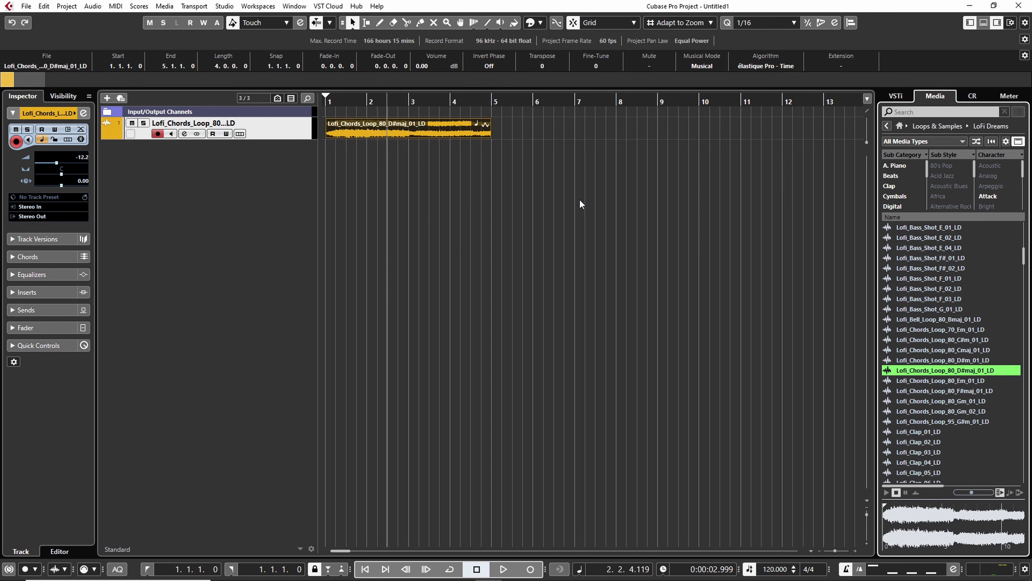
Check the channels in the MixConsole and play the chord loop from the project start.
{"action": "left_click", "coordinate": [984, 23]}
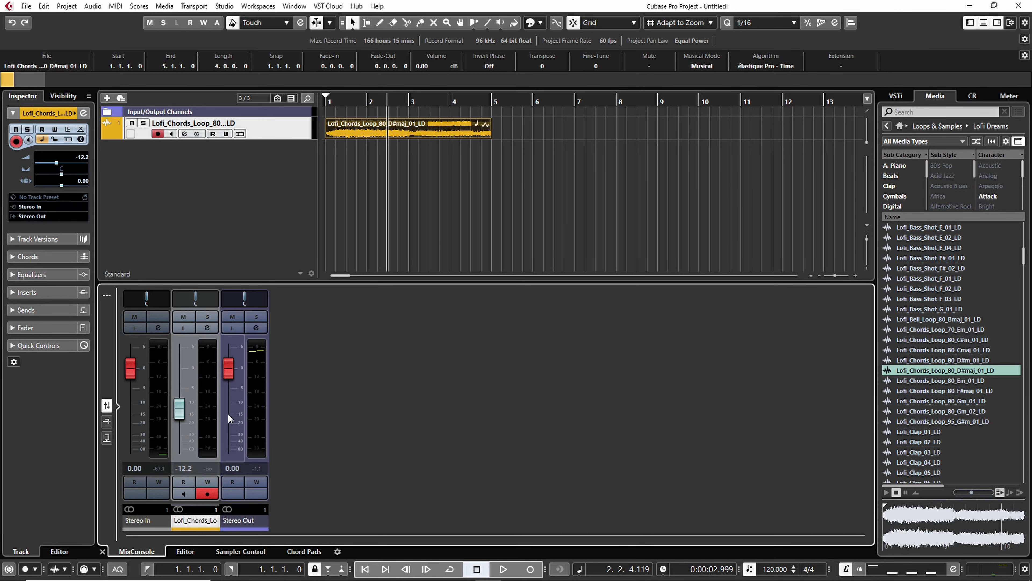
{"action": "left_click", "coordinate": [983, 24]}
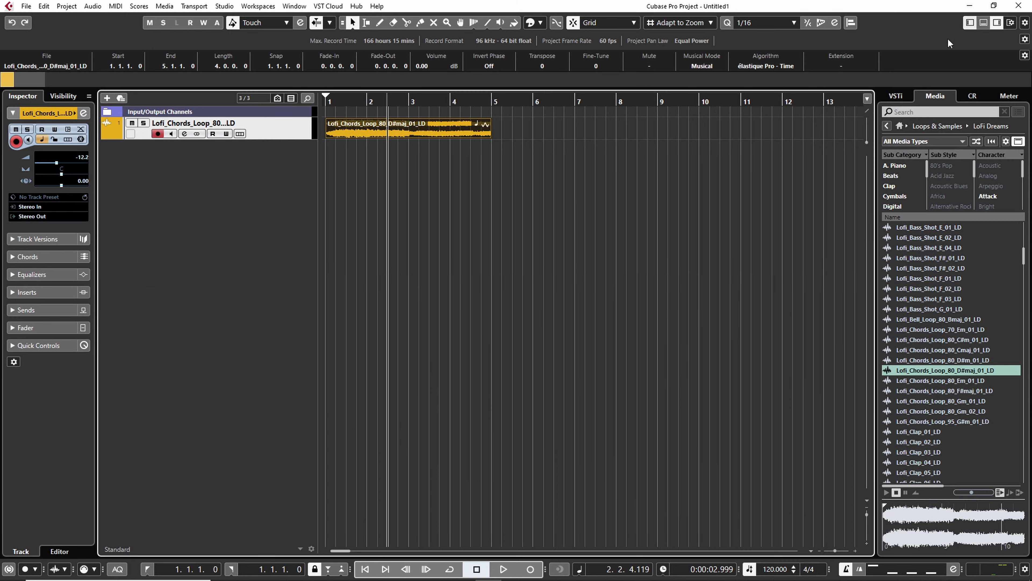
{"action": "left_click_drag", "start_coordinate": [353, 101], "coordinate": [327, 110]}
{"action": "key", "text": "space"}
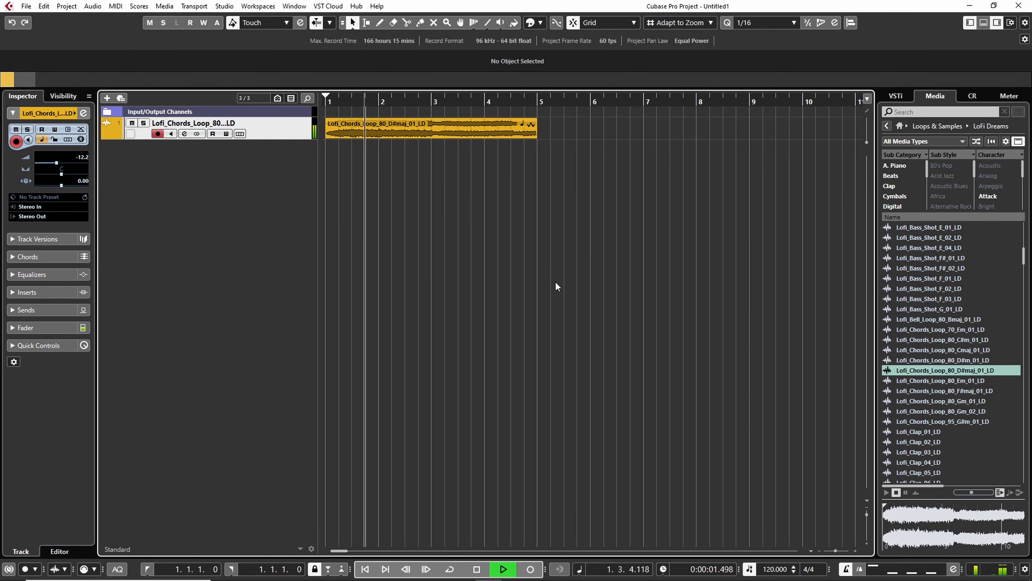
{"action": "key", "text": "space"}
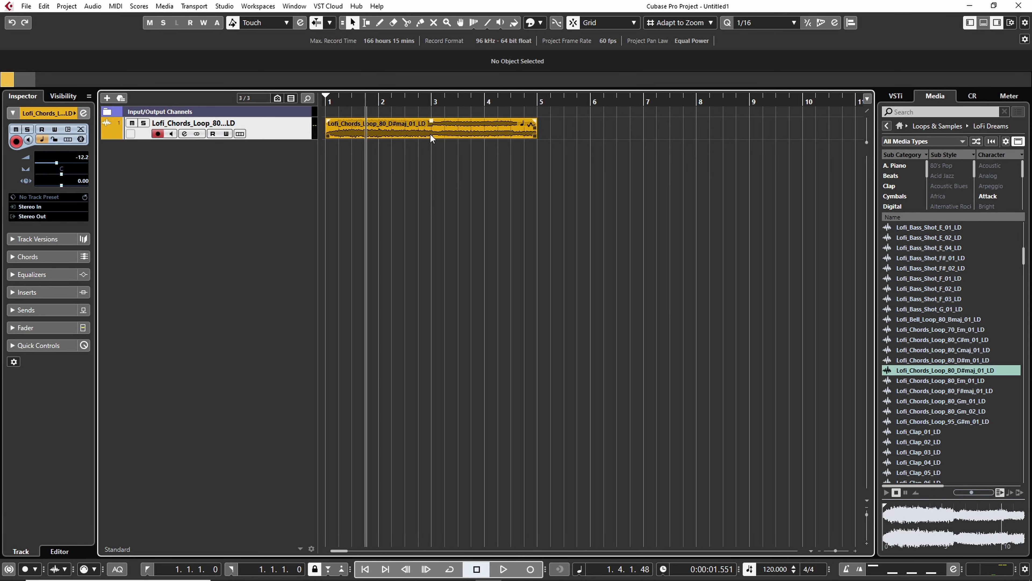
{"action": "left_click_drag", "start_coordinate": [361, 100], "coordinate": [327, 106]}
{"action": "key", "text": "space"}
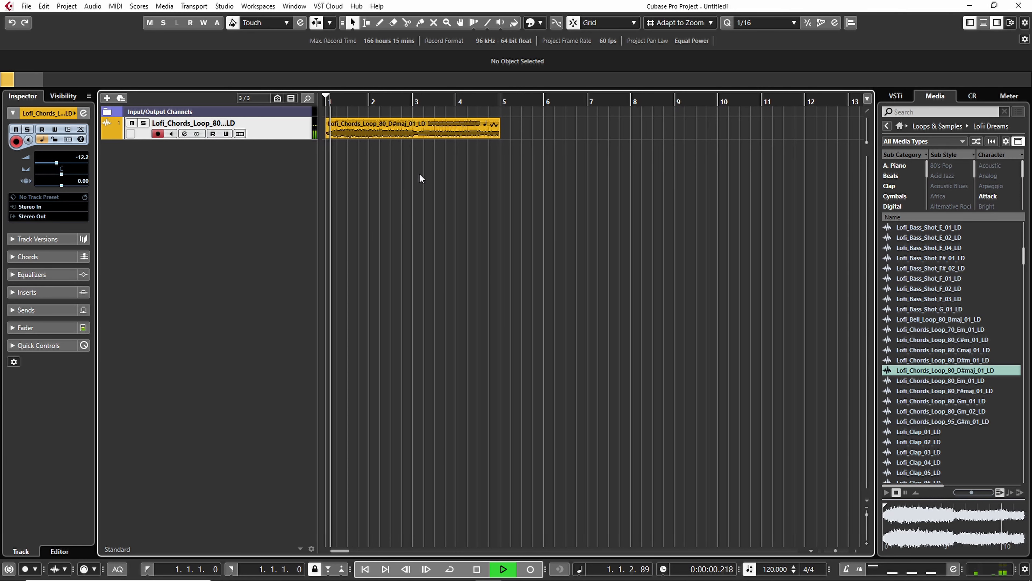
{"action": "key", "text": "space"}
{"action": "right_click", "coordinate": [462, 208]}
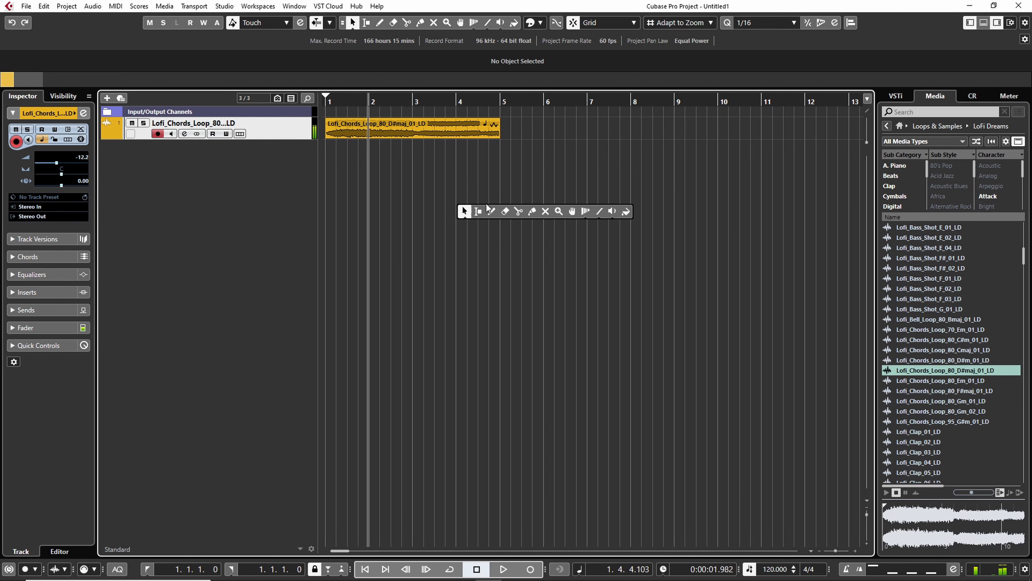
{"action": "left_click", "coordinate": [518, 211]}
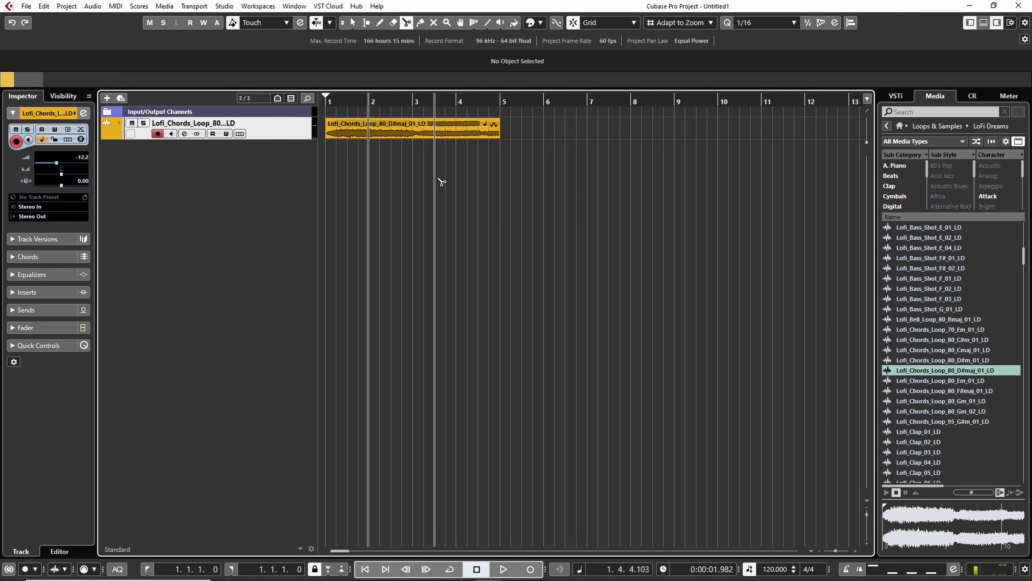
{"action": "right_click", "coordinate": [429, 165]}
{"action": "left_click", "coordinate": [430, 166]}
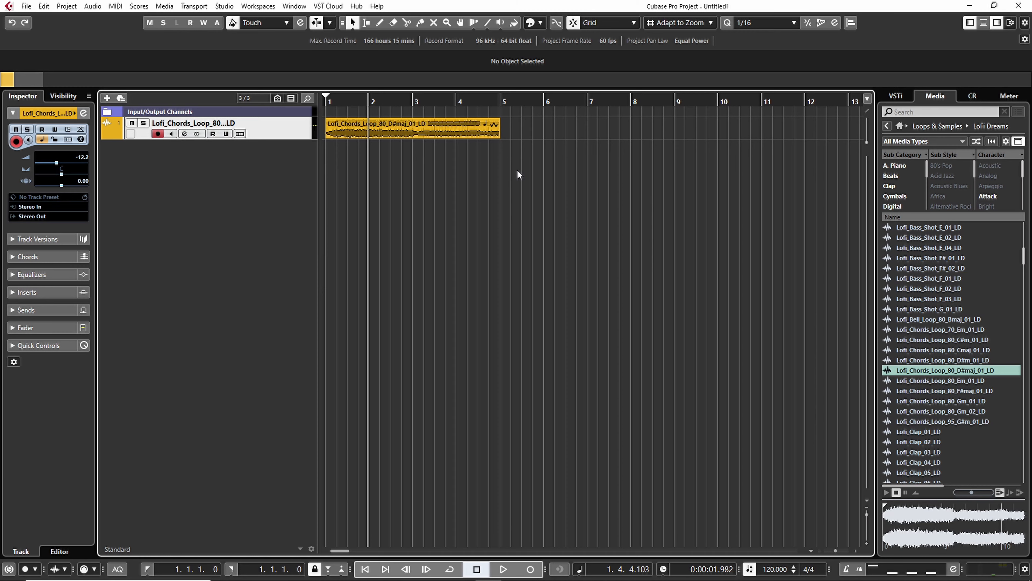
{"action": "left_click_drag", "start_coordinate": [530, 210], "coordinate": [483, 137]}
Create a Sampler Track from Lofi_Chords_Loop_80_D#maj_01_LD in the LoFi Dreams library.
{"action": "right_click", "coordinate": [925, 372]}
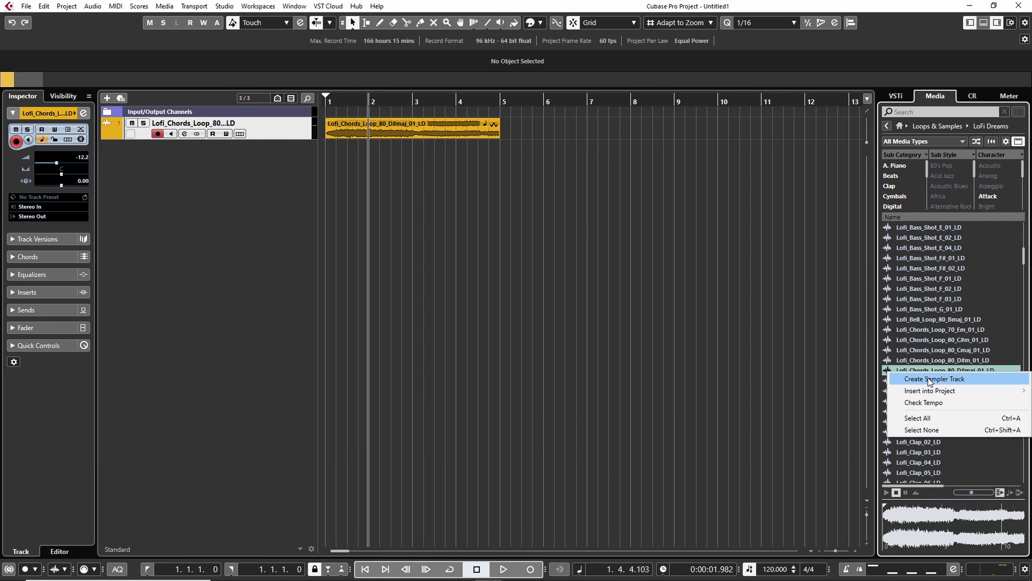
{"action": "left_click", "coordinate": [935, 379]}
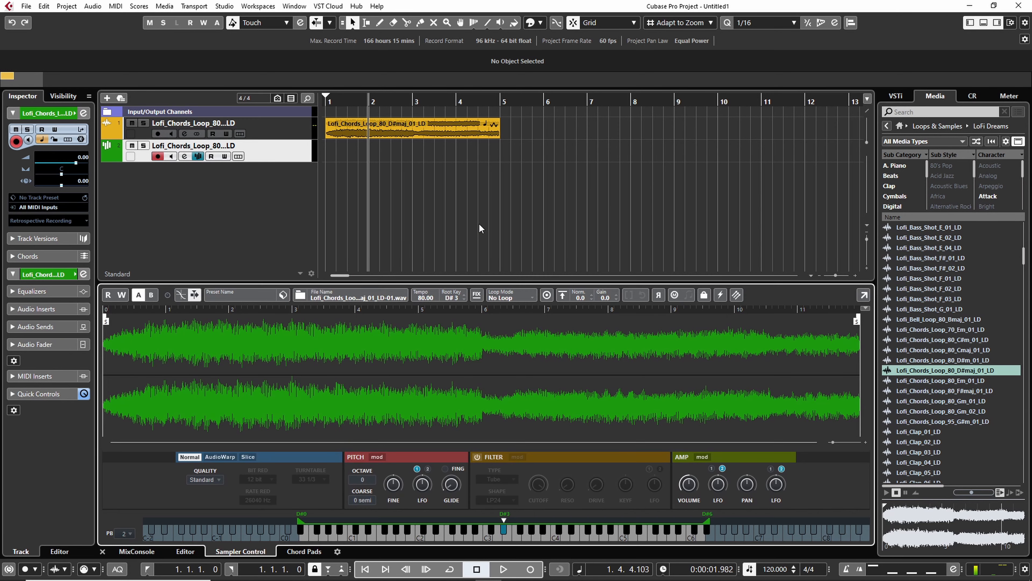
Solo the chord loop's audio track, play it briefly from the project start, and turn the solo off again.
{"action": "key", "text": "space"}
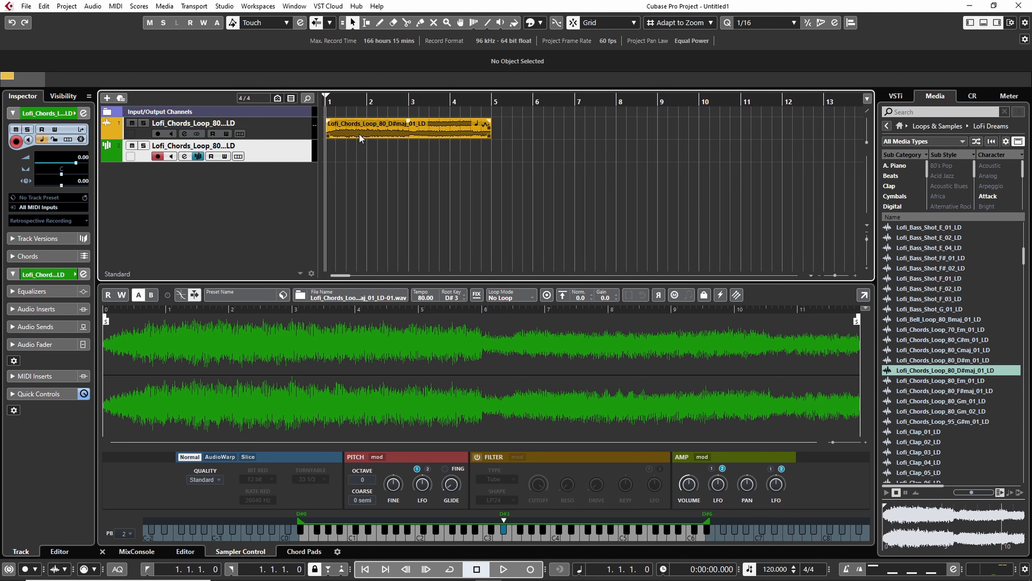
{"action": "left_click", "coordinate": [143, 123]}
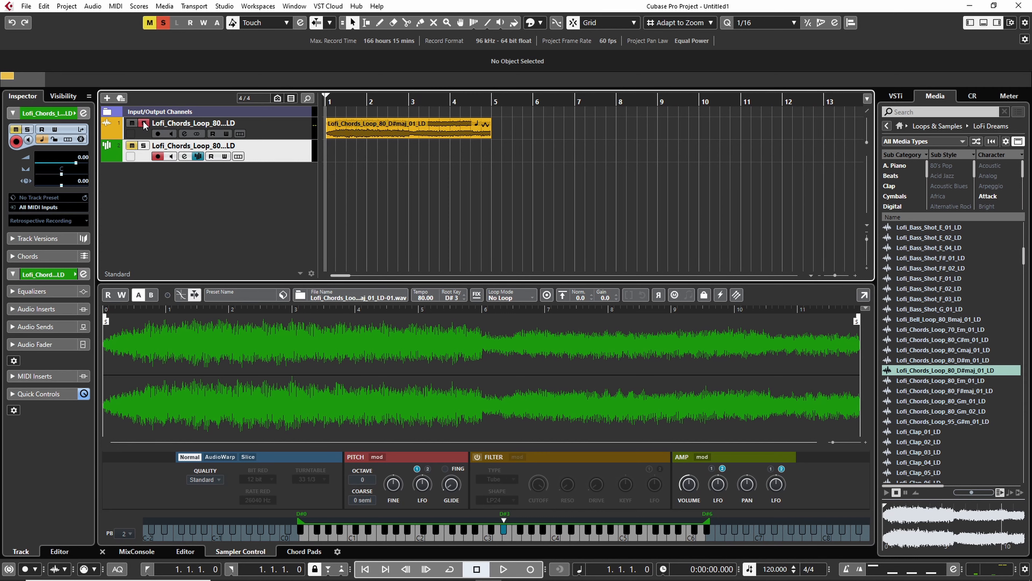
{"action": "key", "text": "space"}
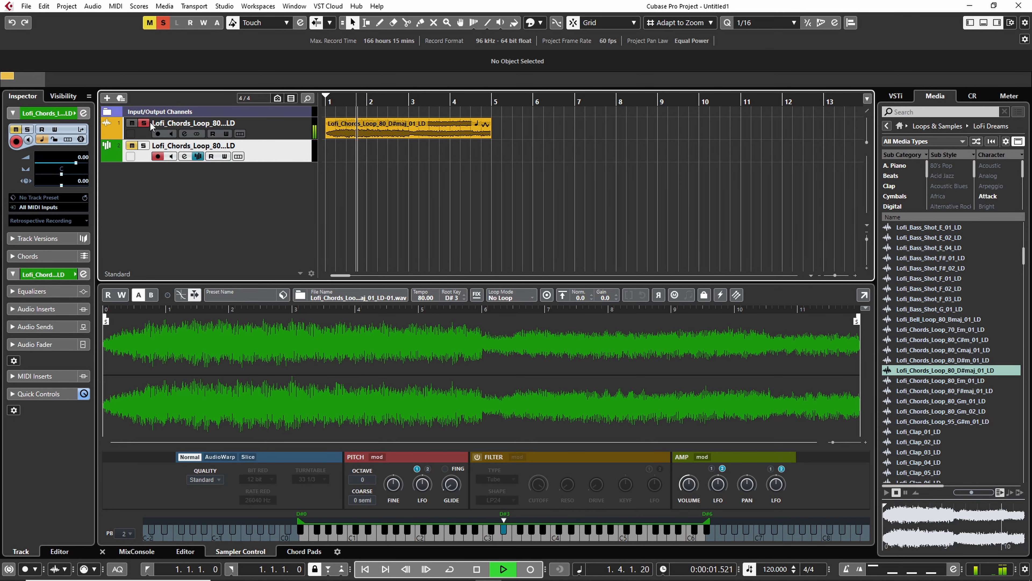
{"action": "key", "text": "space"}
{"action": "left_click", "coordinate": [143, 123]}
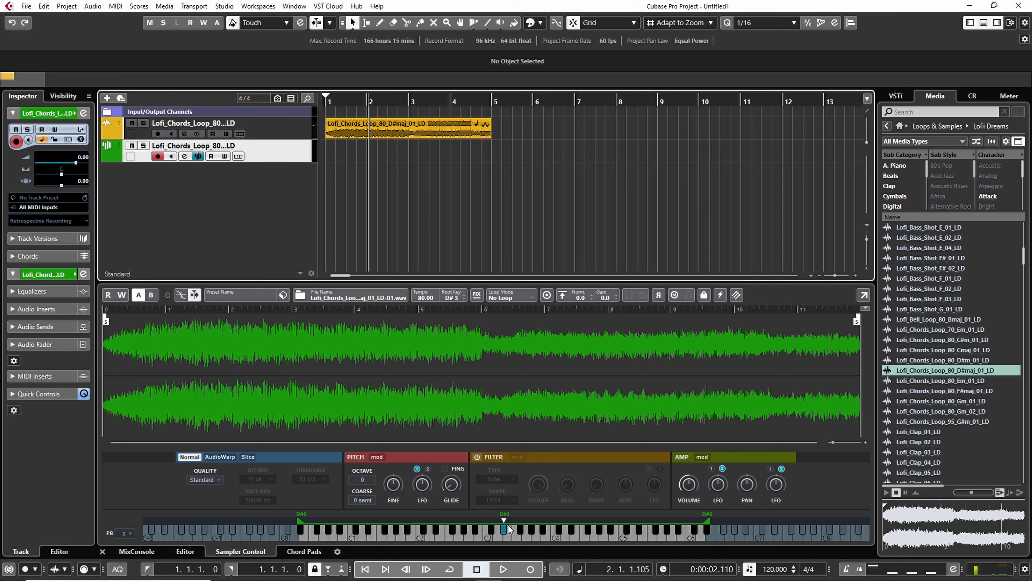
Audition the sampled chord loop at its D#3 root key and at a slightly higher key.
{"action": "left_click", "coordinate": [504, 534]}
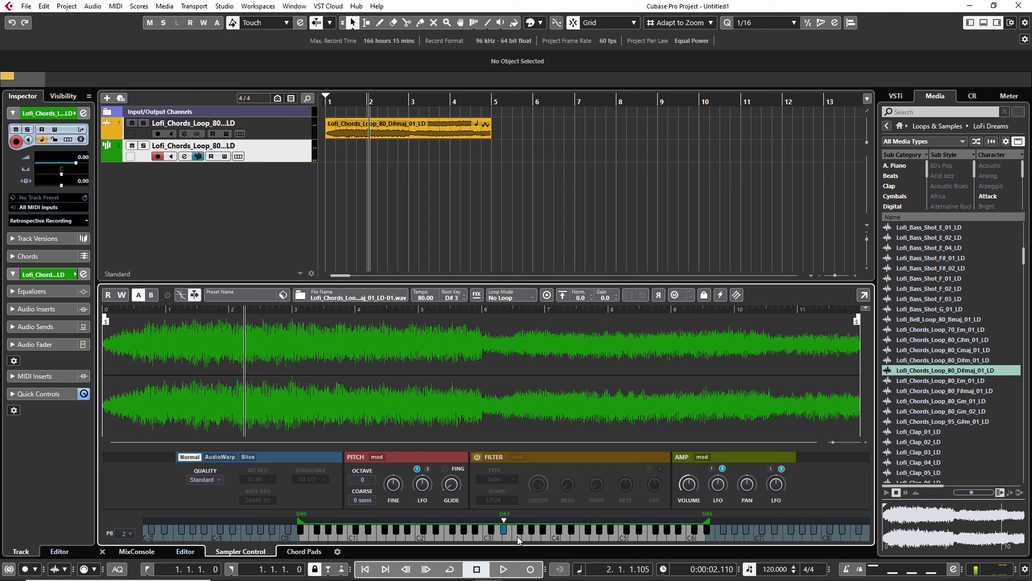
{"action": "left_click", "coordinate": [517, 536]}
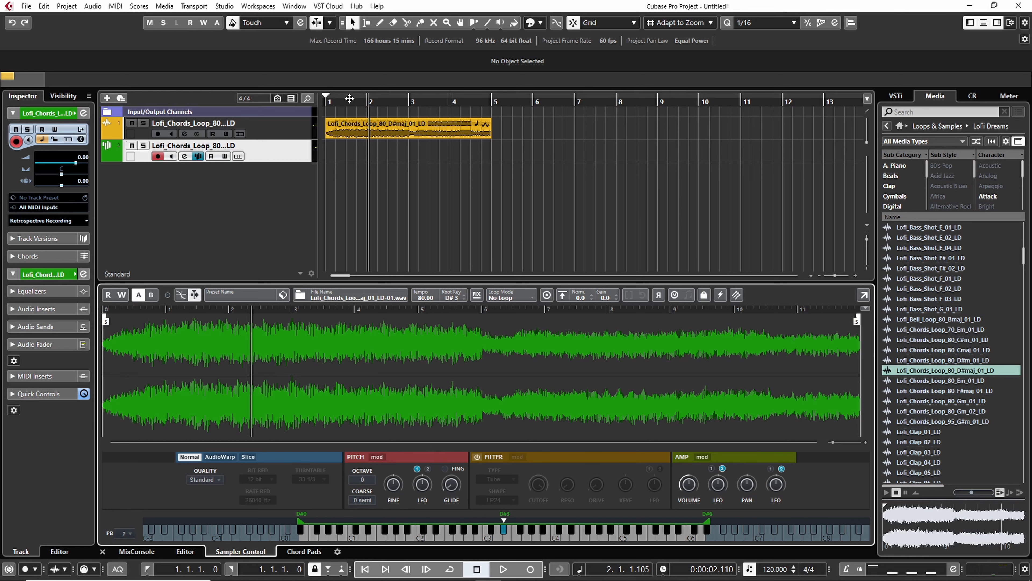
Record chord sample notes onto the sampler track from bar 1 into bar 4 alongside the audio loop.
{"action": "left_click_drag", "start_coordinate": [335, 99], "coordinate": [323, 97]}
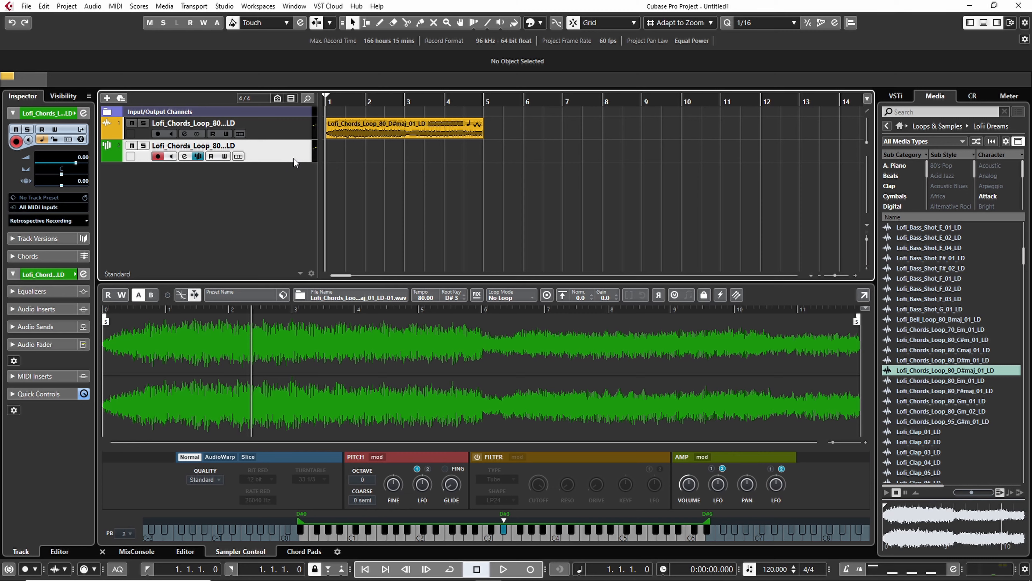
{"action": "key", "text": "KP_Multiply"}
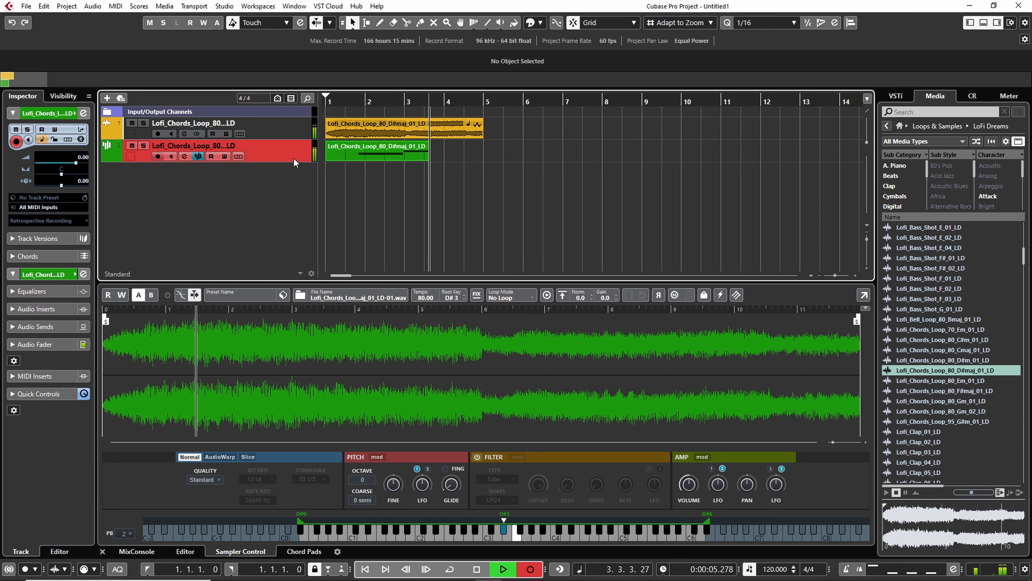
{"action": "key", "text": "space"}
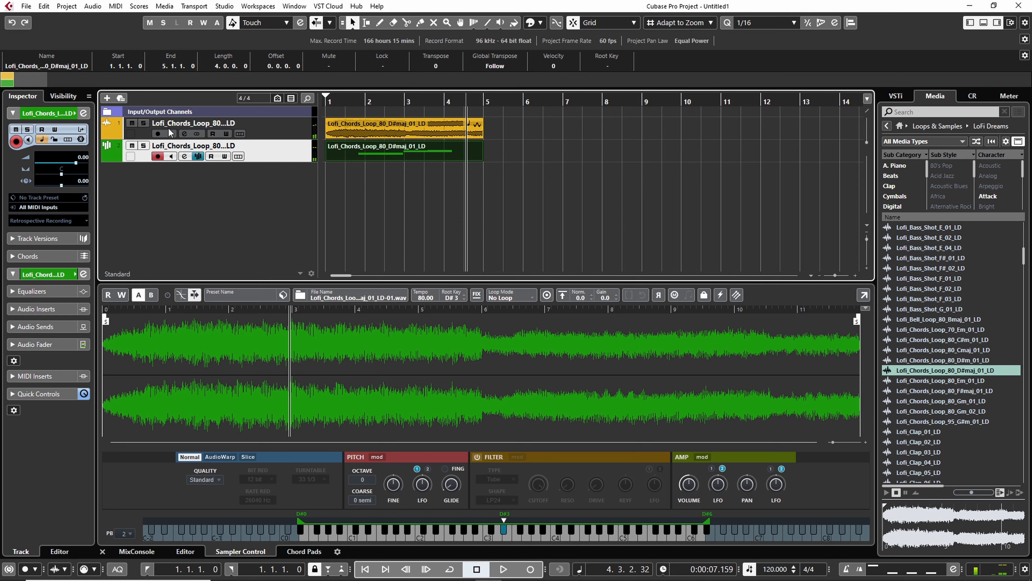
Mute the audio loop track and play back the recorded sampler part from the project start.
{"action": "left_click", "coordinate": [132, 123]}
{"action": "left_click", "coordinate": [346, 102]}
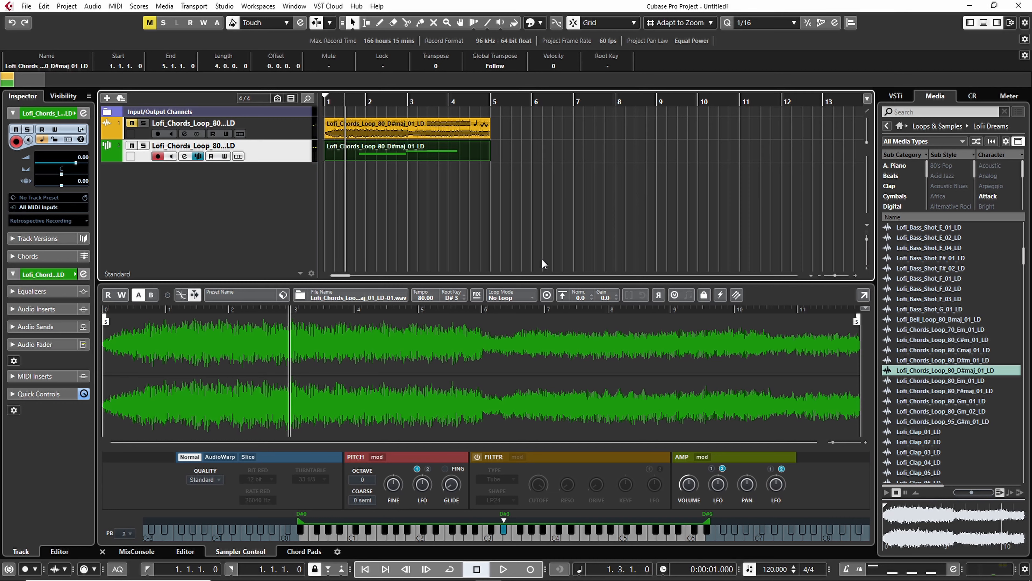
{"action": "left_click", "coordinate": [551, 142]}
{"action": "key", "text": "space"}
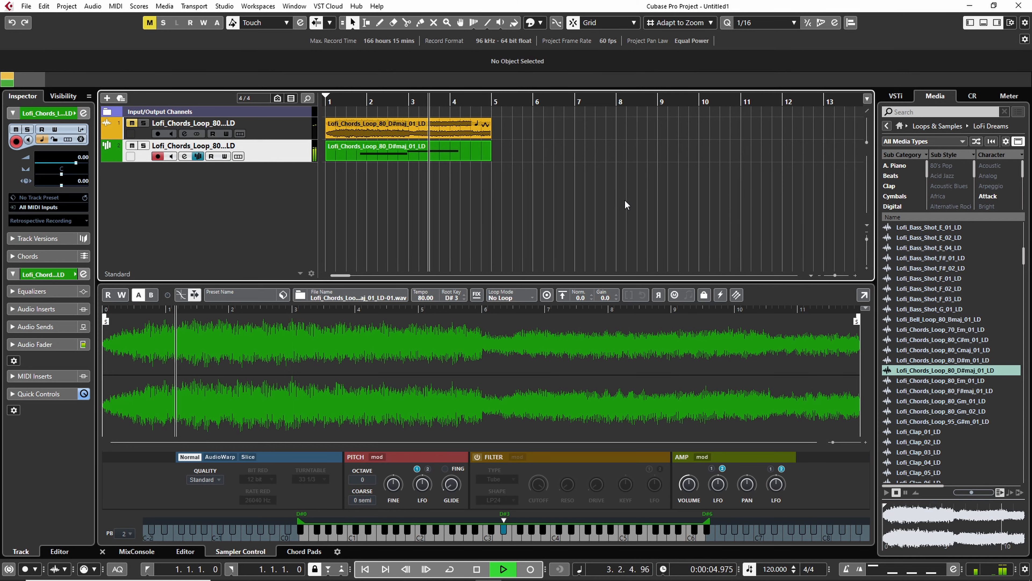
{"action": "key", "text": "space"}
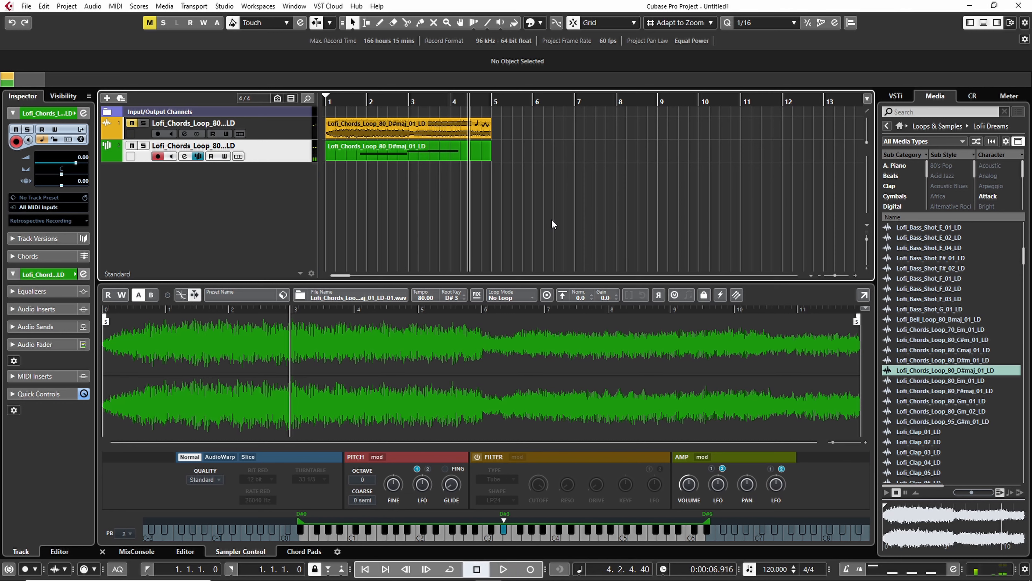
Select the recorded MIDI part on the sampler track.
{"action": "left_click_drag", "start_coordinate": [535, 130], "coordinate": [411, 116]}
{"action": "left_click_drag", "start_coordinate": [522, 167], "coordinate": [426, 148]}
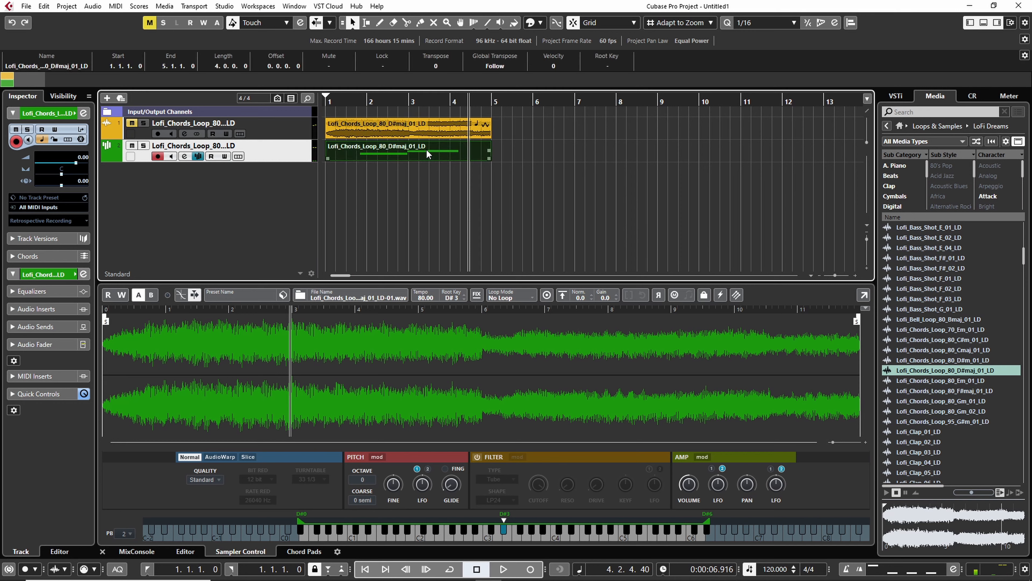